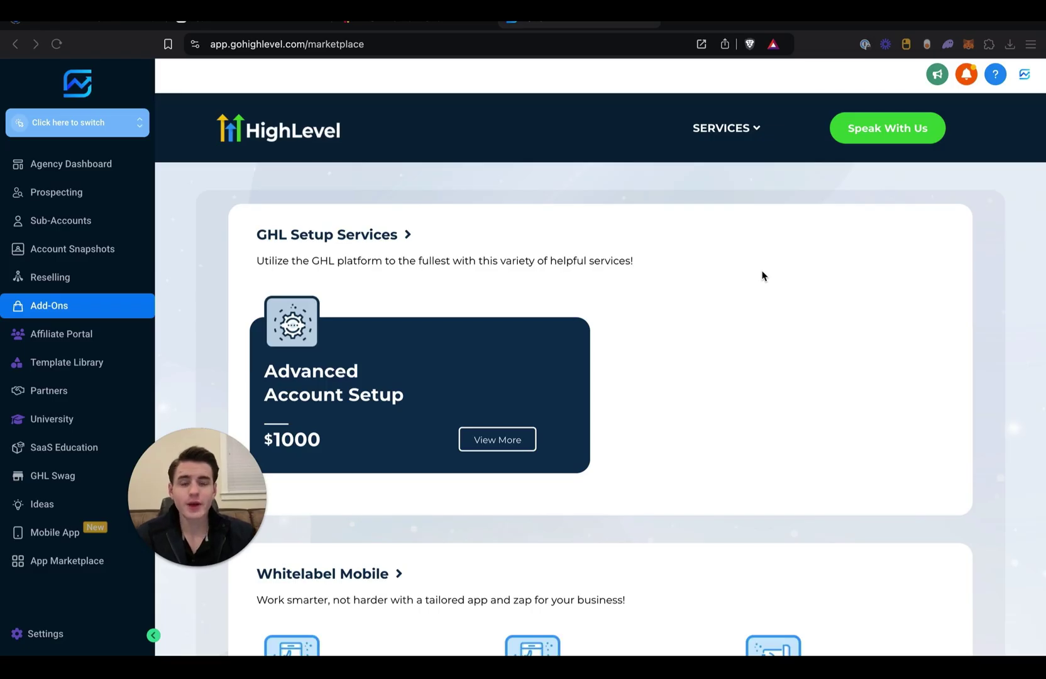
Search the App Marketplace for 'retell' and start installing the Retell app
left_click(67, 561)
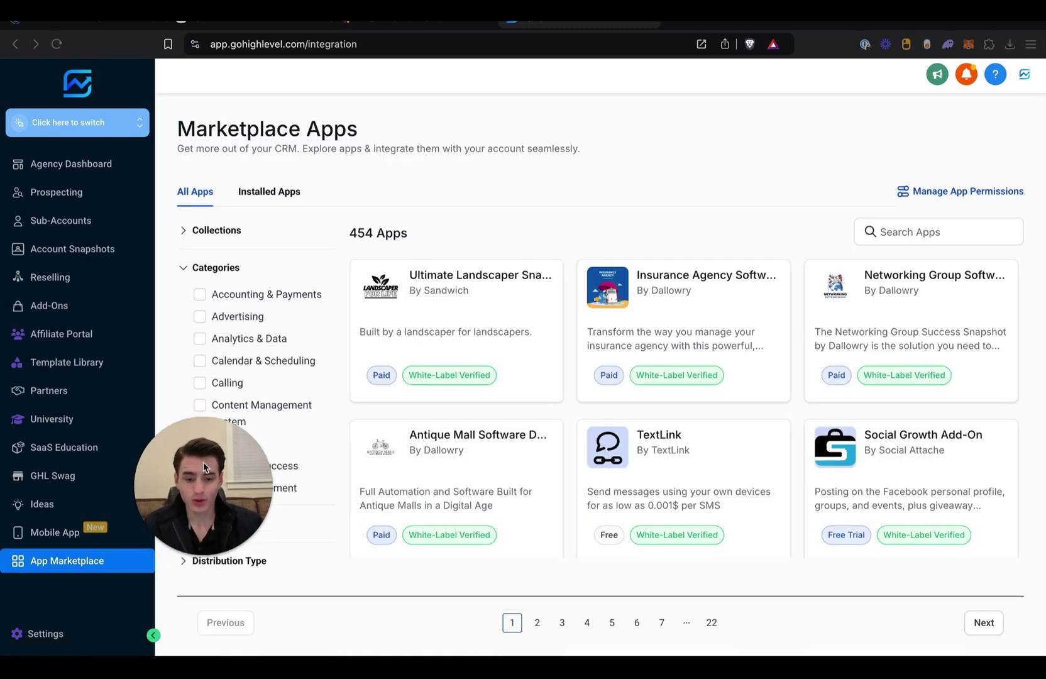
left_click(913, 238)
type("retell")
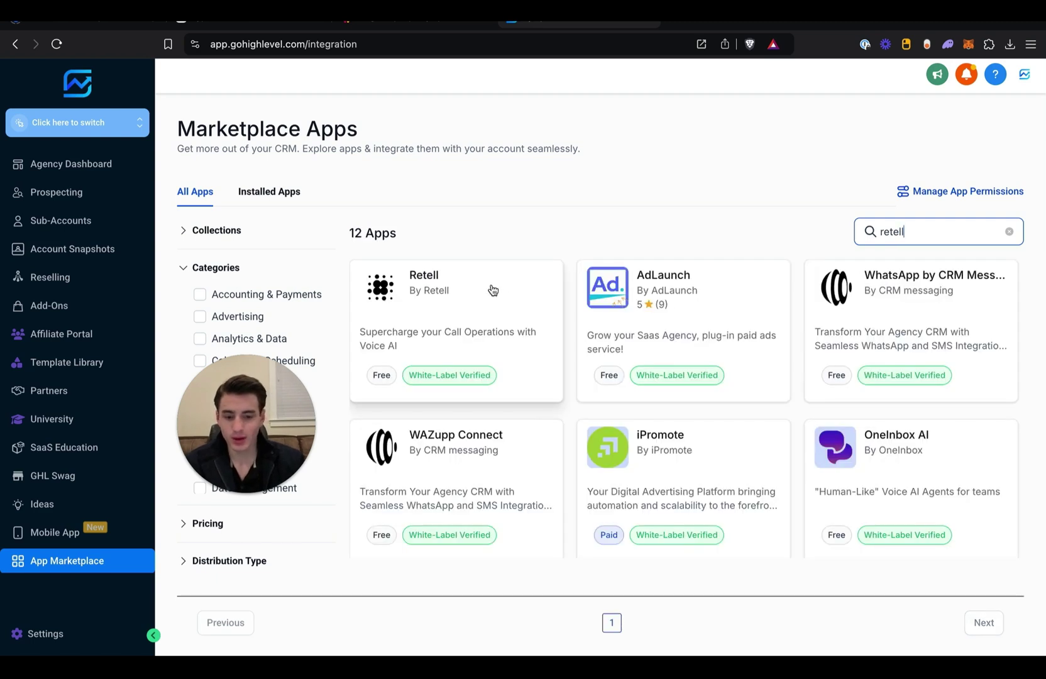
left_click(499, 350)
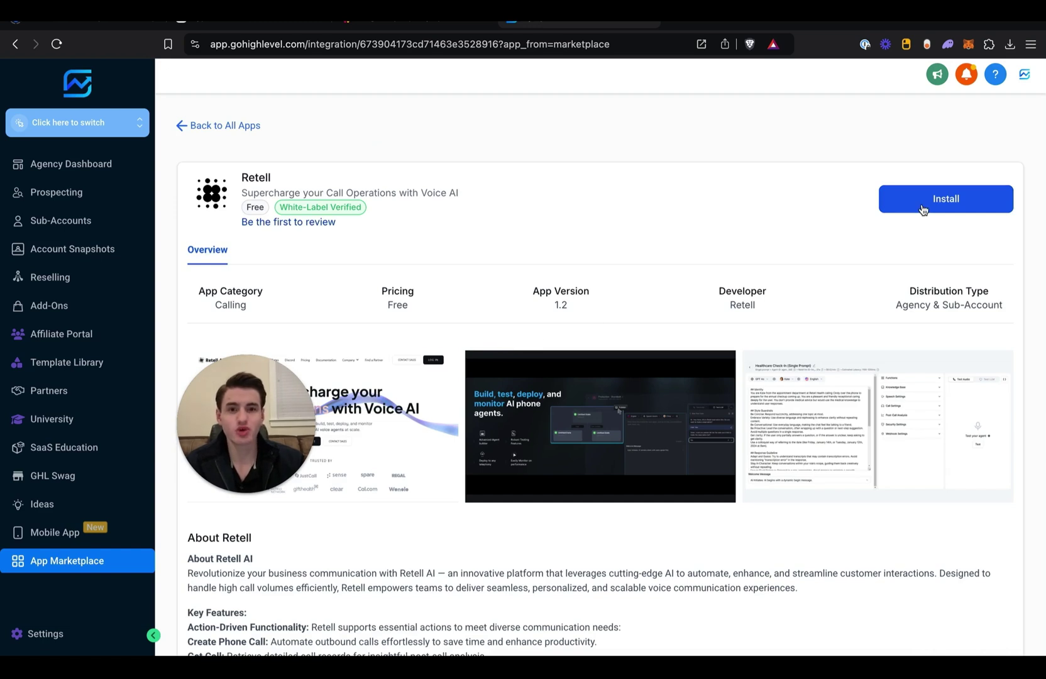
left_click(923, 209)
Select the Sympana sub-account as the Retell install target and continue
left_click(488, 210)
type("sympana")
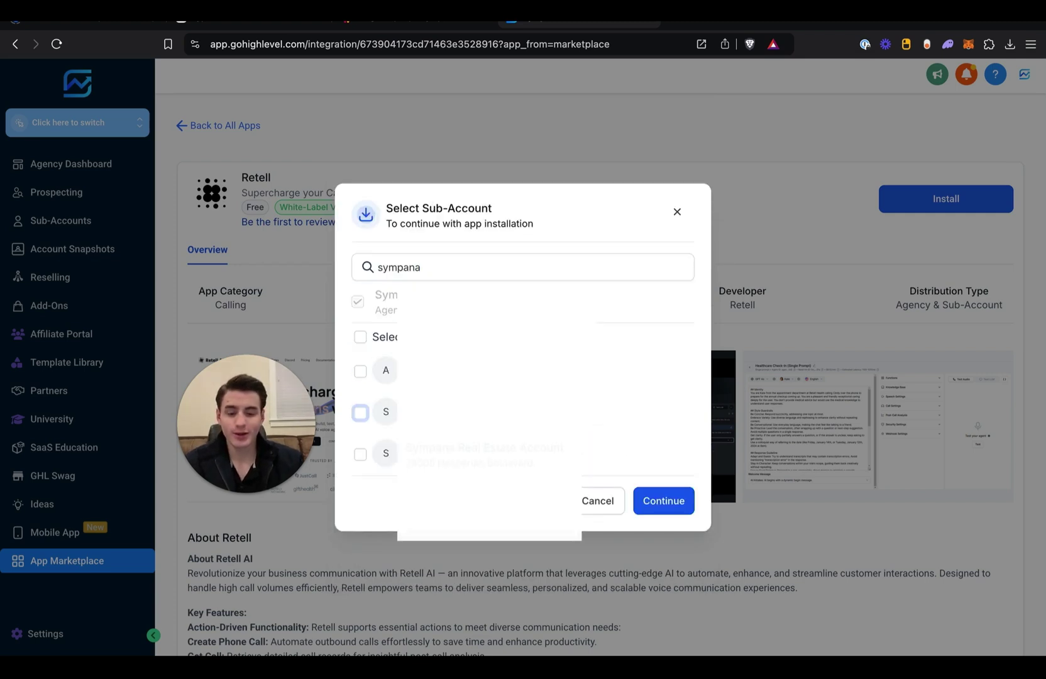
left_click(360, 412)
left_click(658, 501)
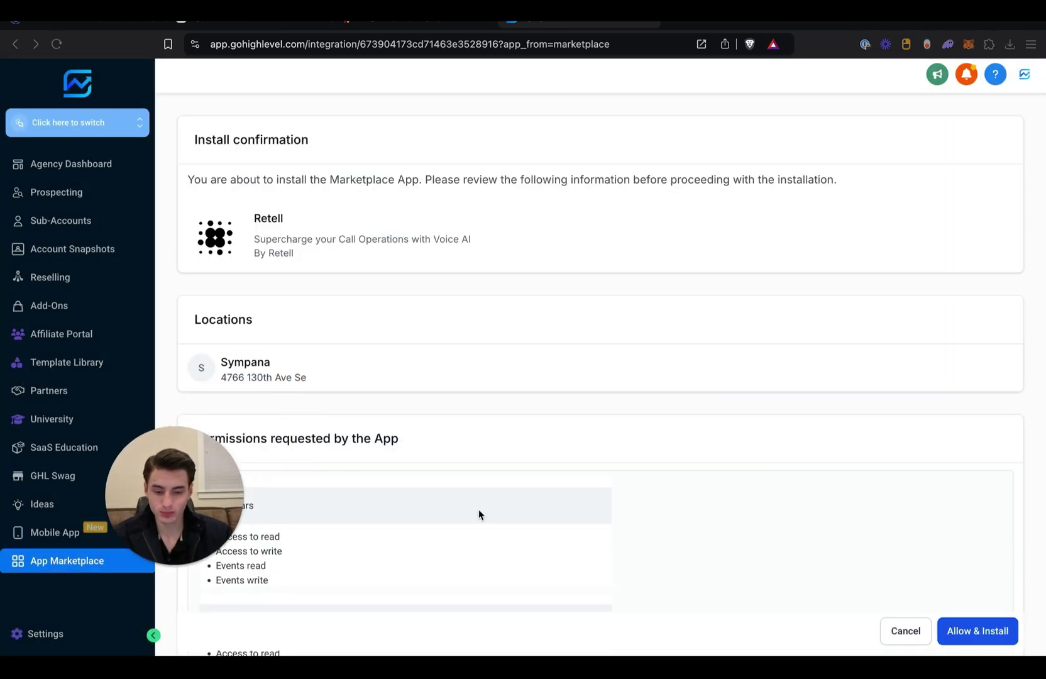
Review Retell's requested permissions and choose Allow & Install
scroll(478, 514, "down", 3)
scroll(672, 281, "up", 1)
scroll(672, 281, "up", 2)
scroll(390, 350, "down", 4)
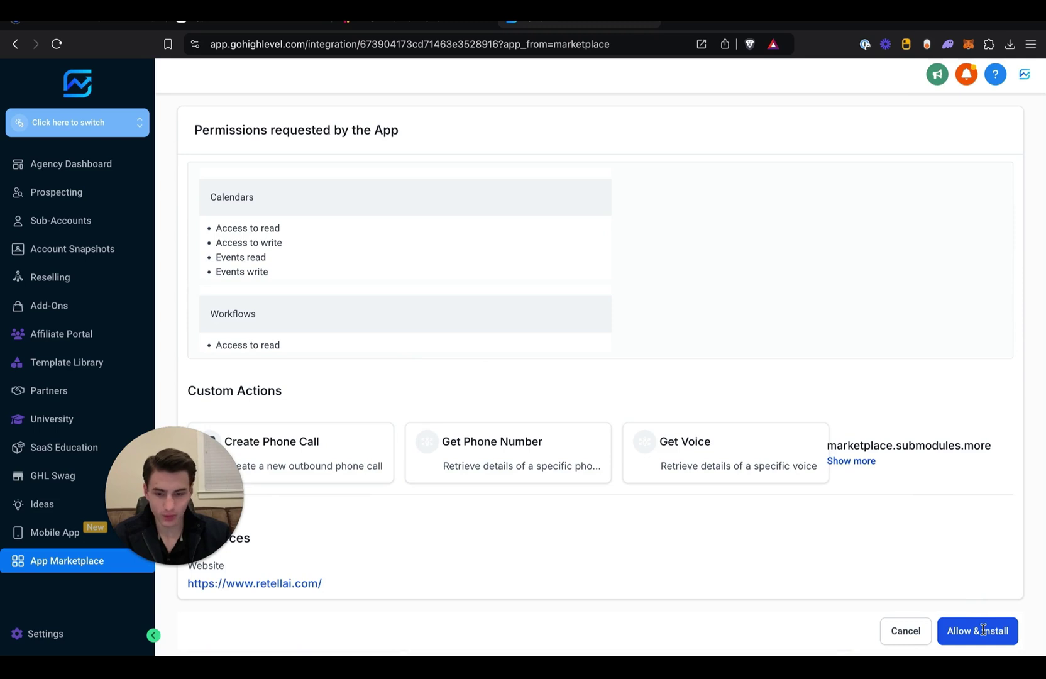
left_click(1003, 624)
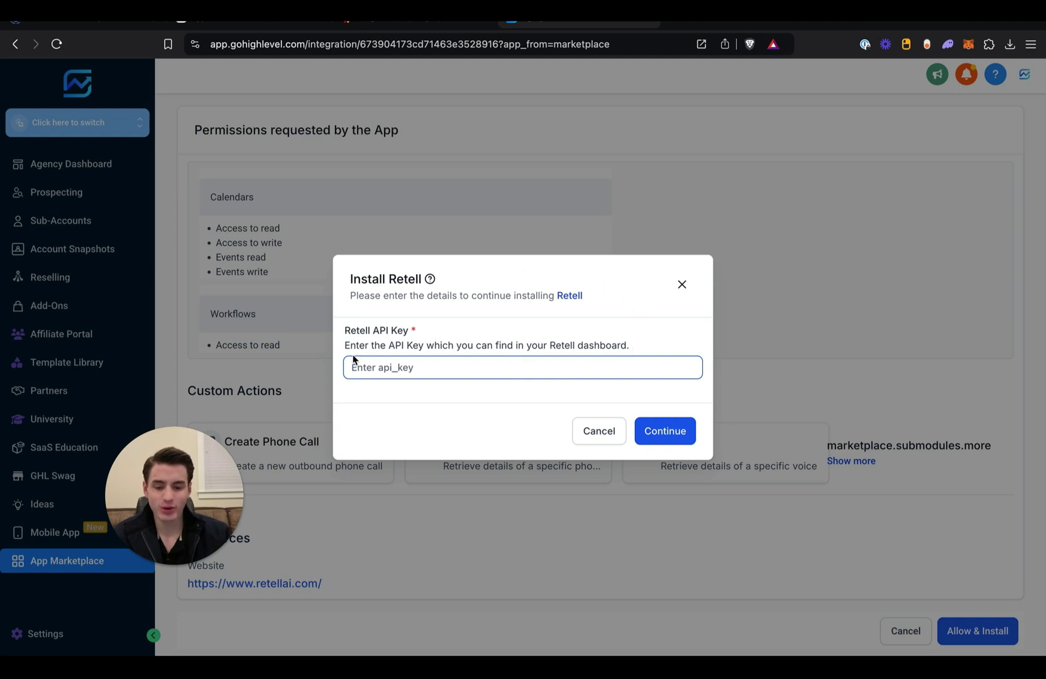
Highlight the Retell API Key requirement, then switch to the Retell AI dashboard
left_click_drag(345, 329, 416, 334)
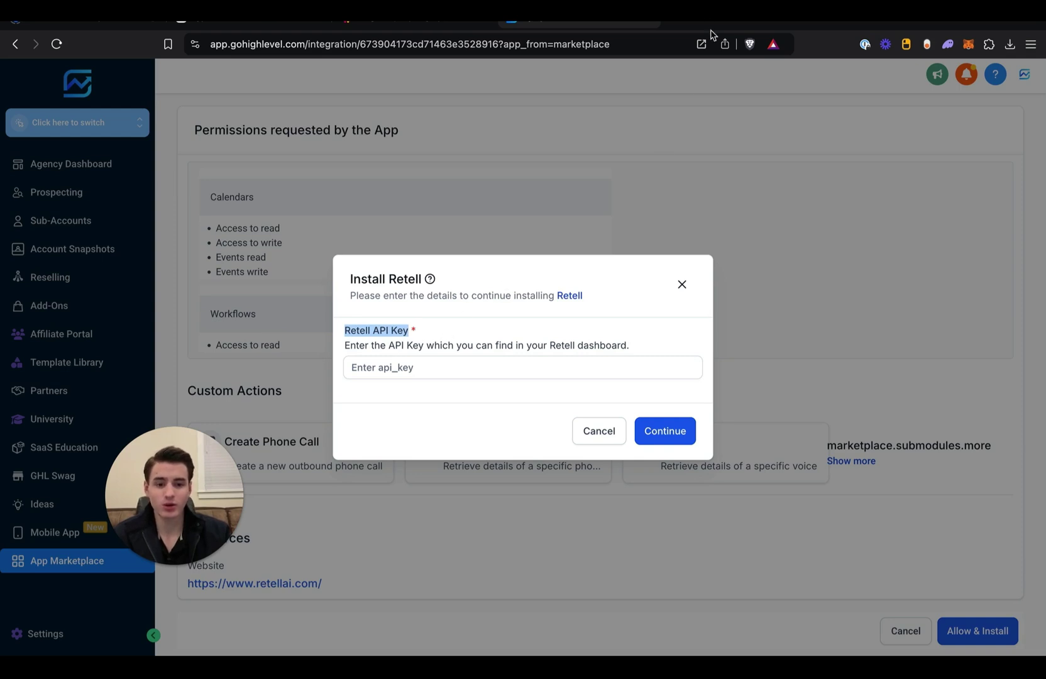
key("ctrl+Tab")
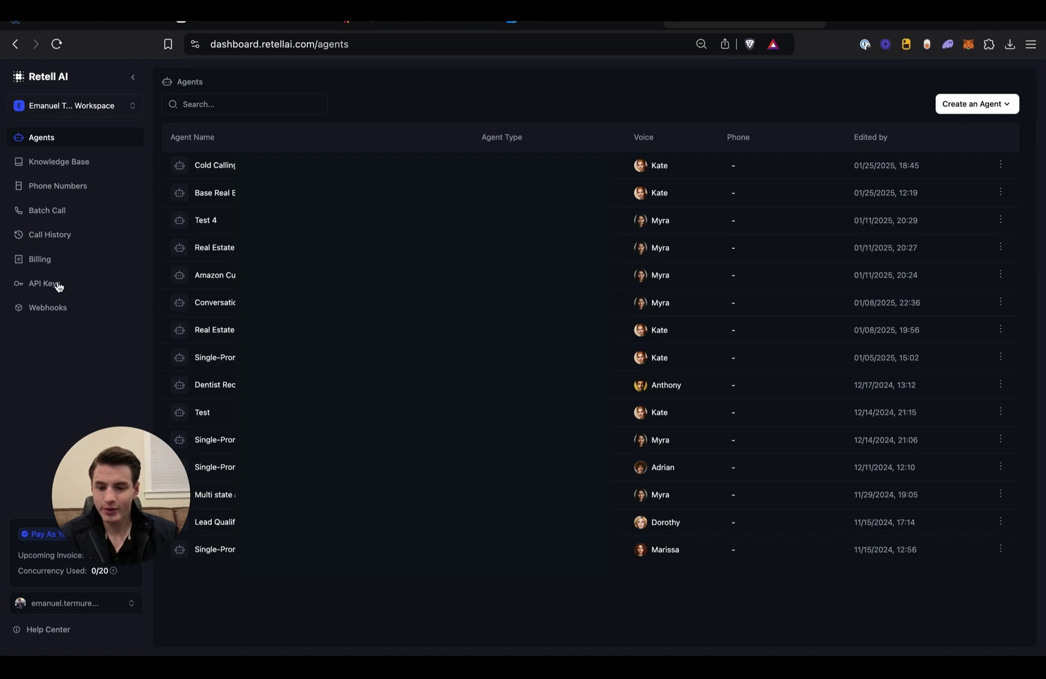
Copy the Retell secret API key and submit it in HighLevel's install dialog
left_click(56, 284)
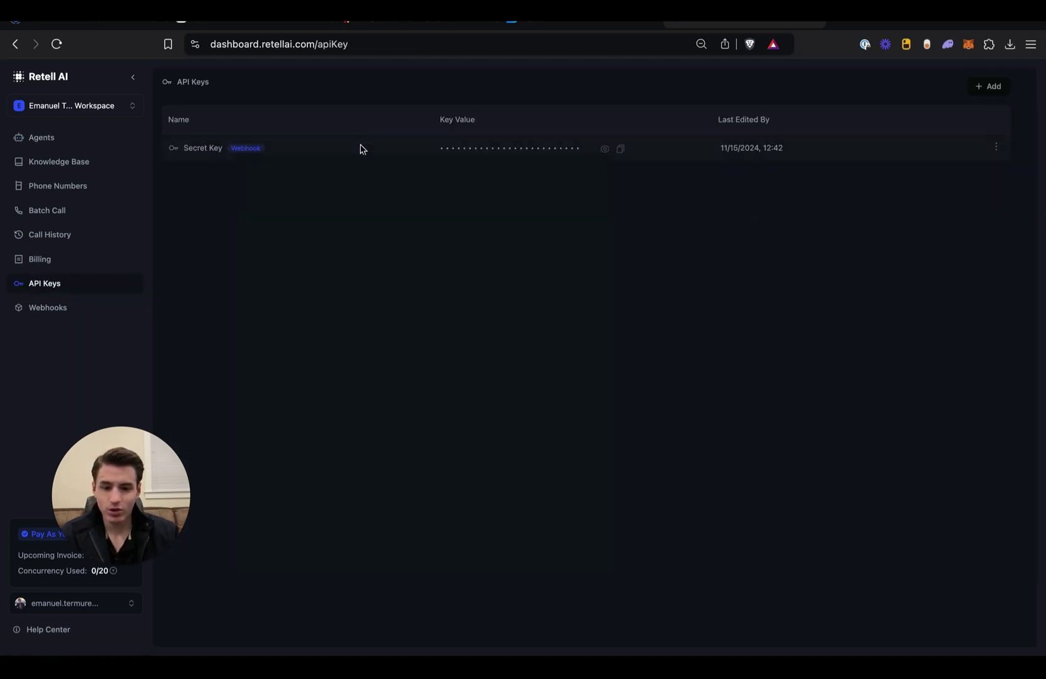
left_click(620, 150)
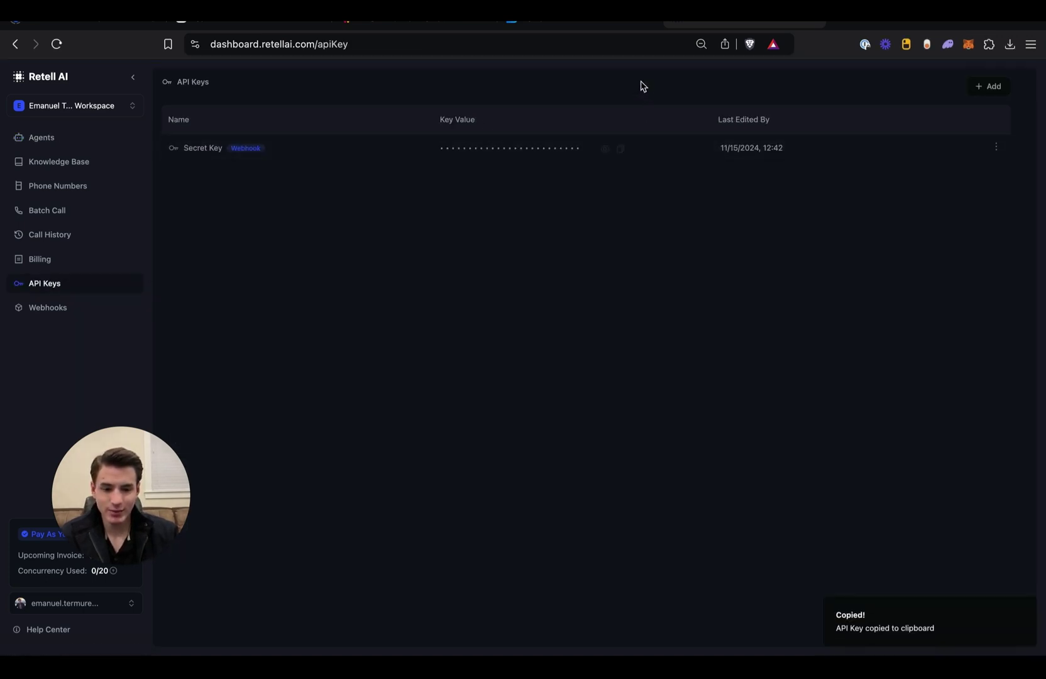
left_click(564, 28)
left_click(484, 373)
key("super+v")
left_click(679, 418)
left_click(674, 429)
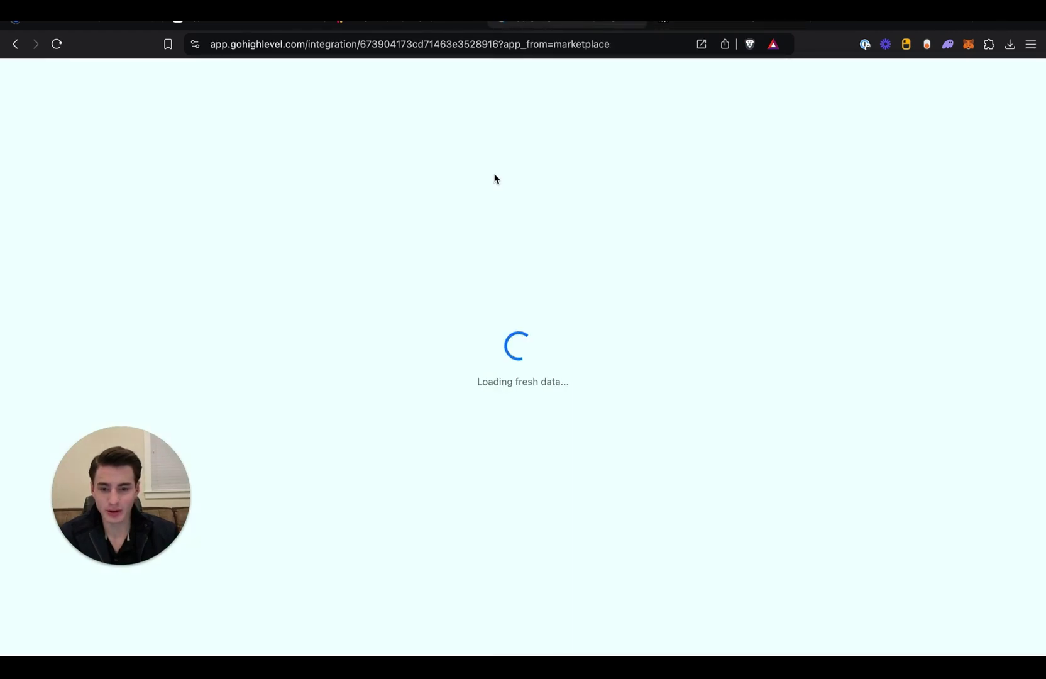
Scroll through the Retell page's About, Permission details and Custom Actions sections
scroll(648, 354, "down", 8)
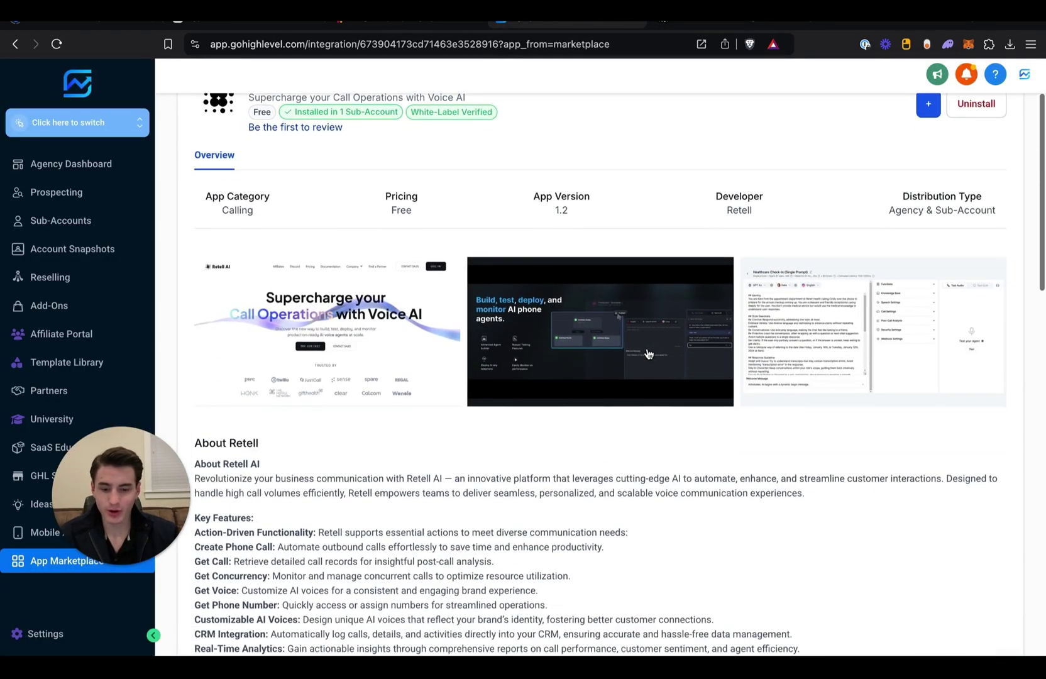
scroll(649, 287, "up", 2)
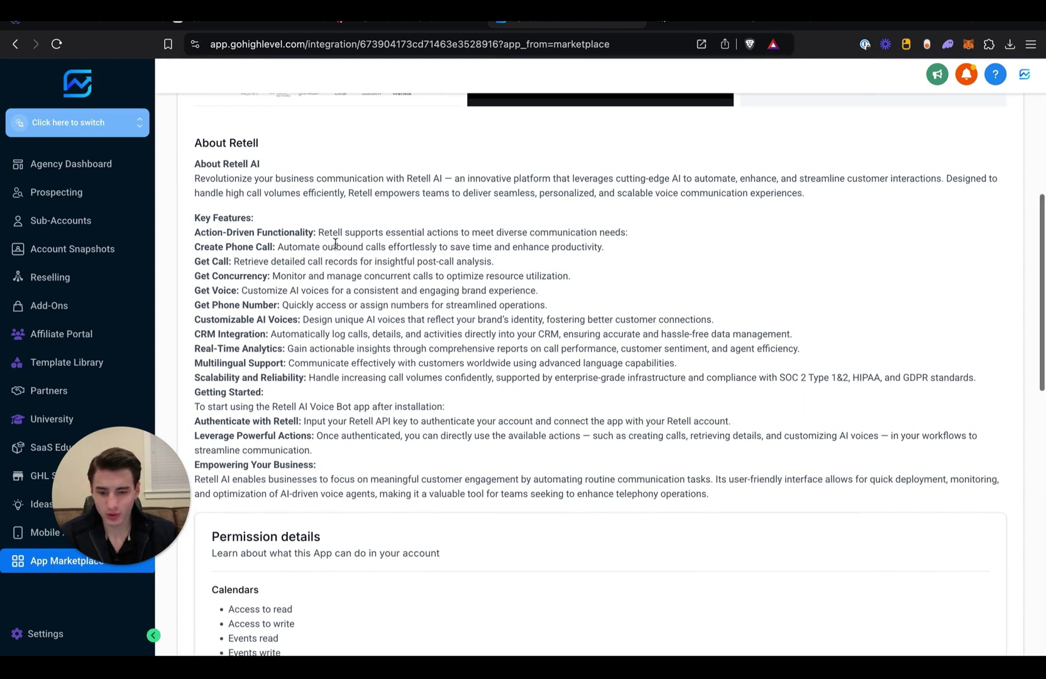
scroll(302, 239, "down", 1)
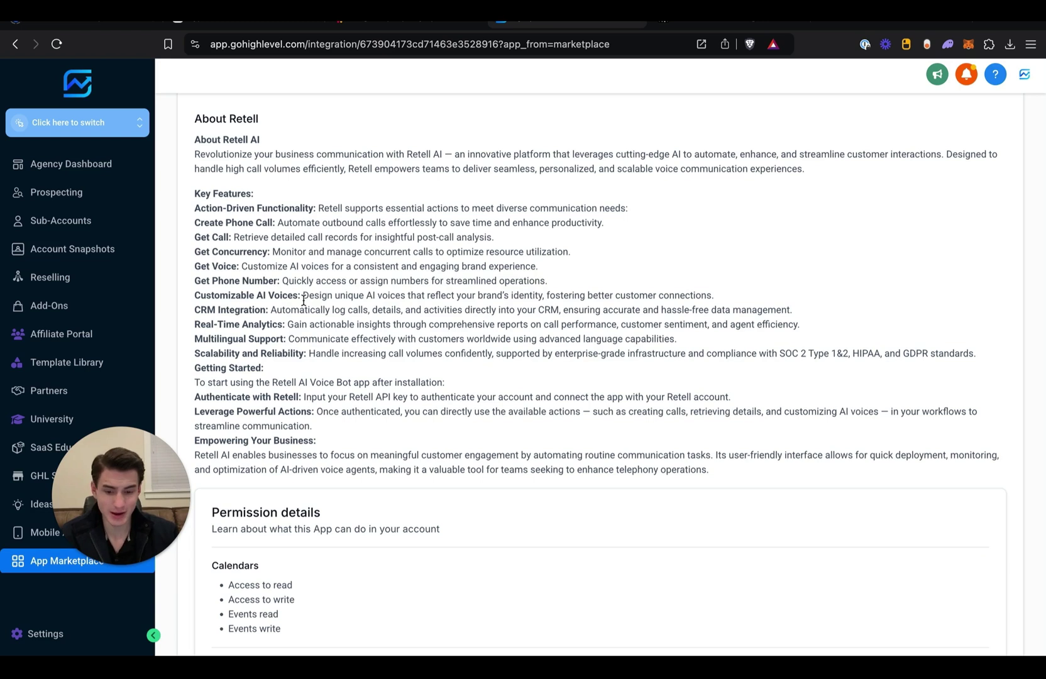
scroll(341, 308, "down", 1)
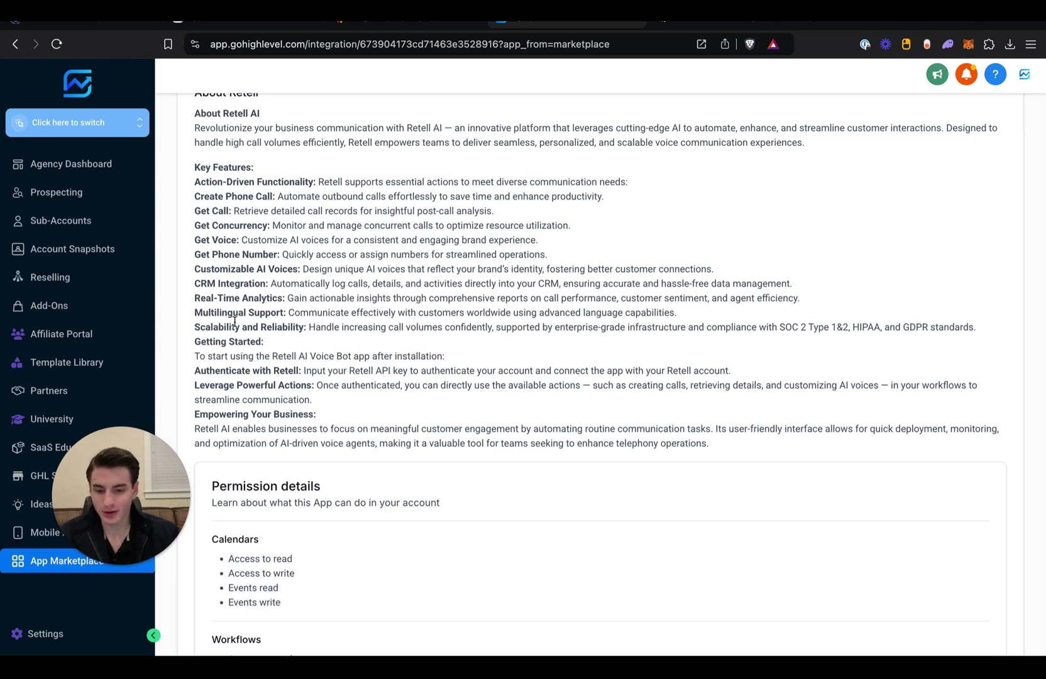
scroll(235, 322, "down", 1)
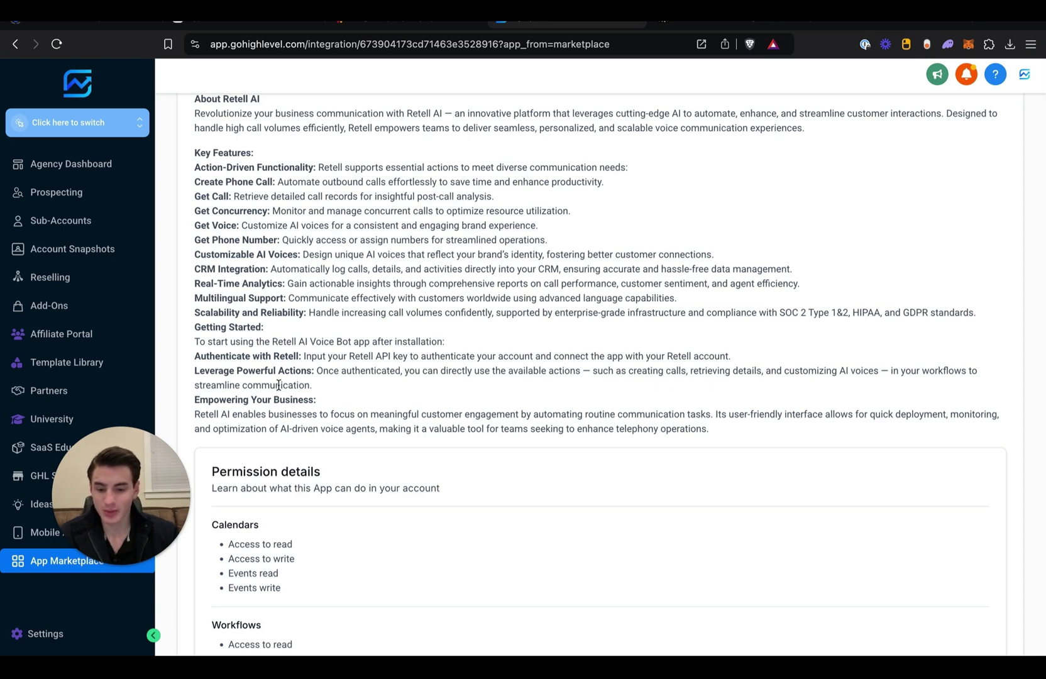
scroll(301, 483, "down", 5)
scroll(334, 272, "down", 3)
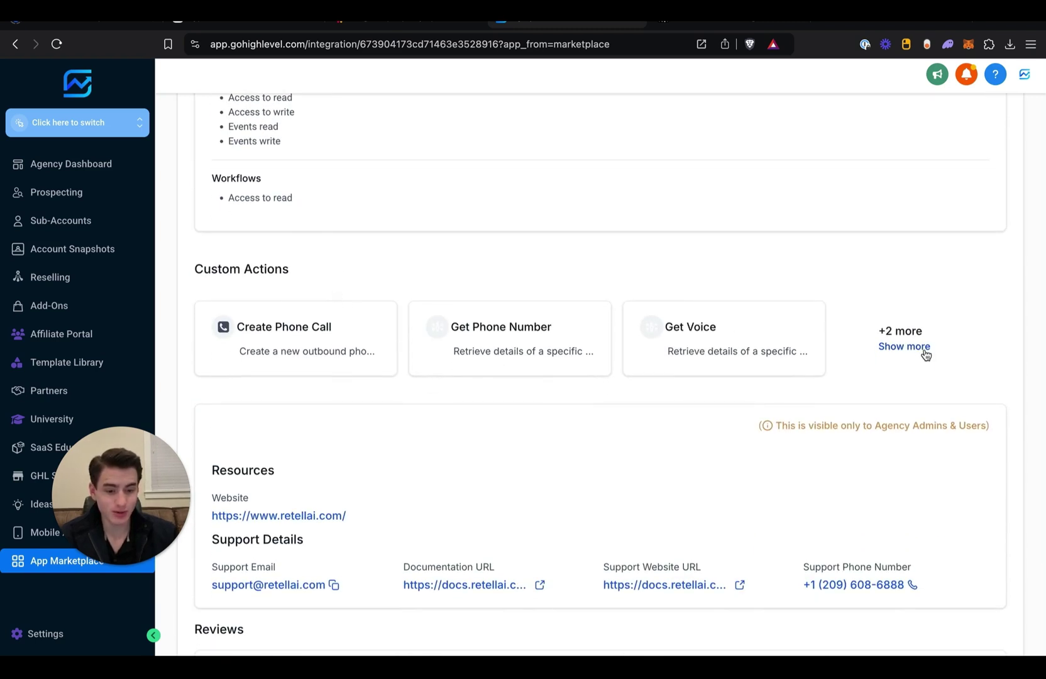
Show the remaining Retell custom actions and highlight the Calendars permissions
left_click(922, 348)
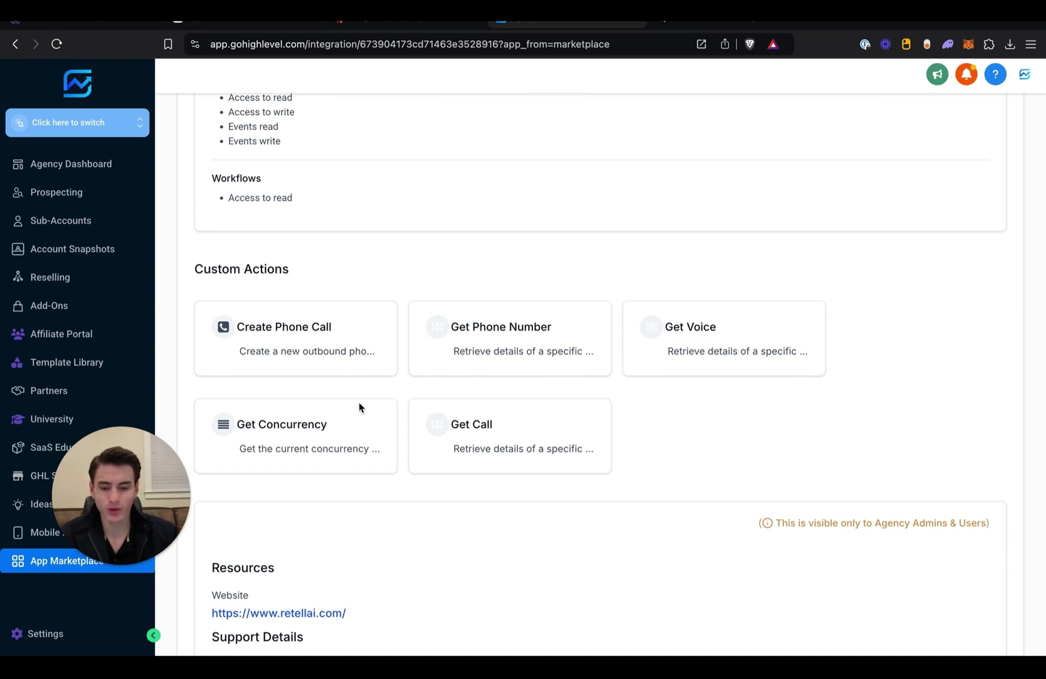
scroll(614, 434, "up", 2)
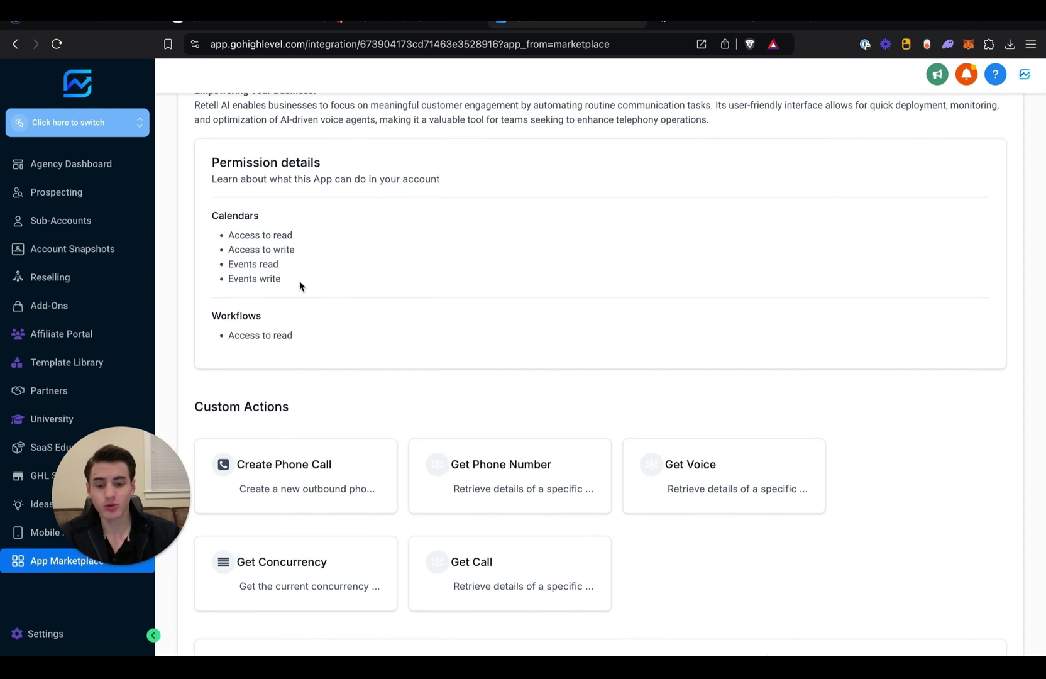
left_click_drag(299, 286, 222, 234)
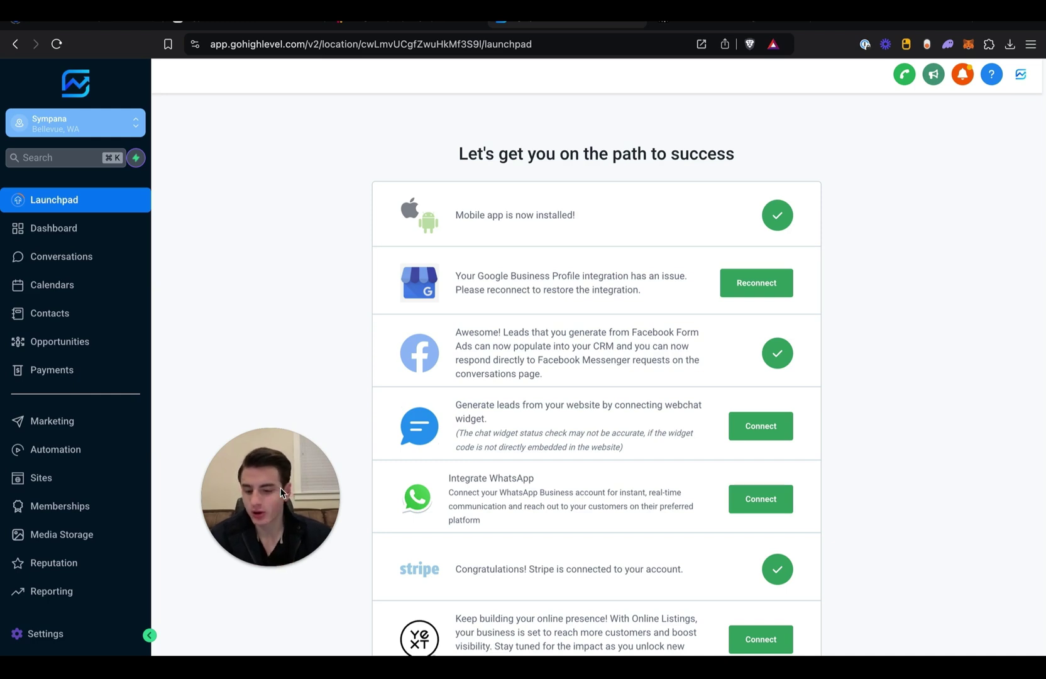
Create a blank workflow titled 'Retell Automation 1', then go to the Opportunities board
left_click(88, 454)
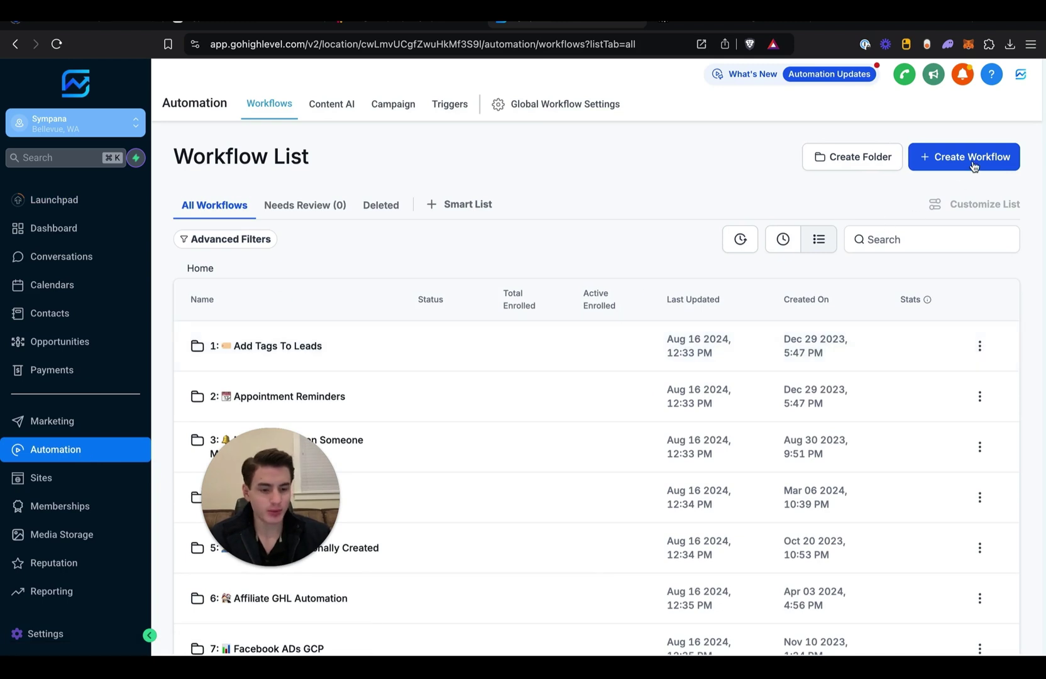
left_click(975, 167)
left_click(950, 211)
left_click(505, 79)
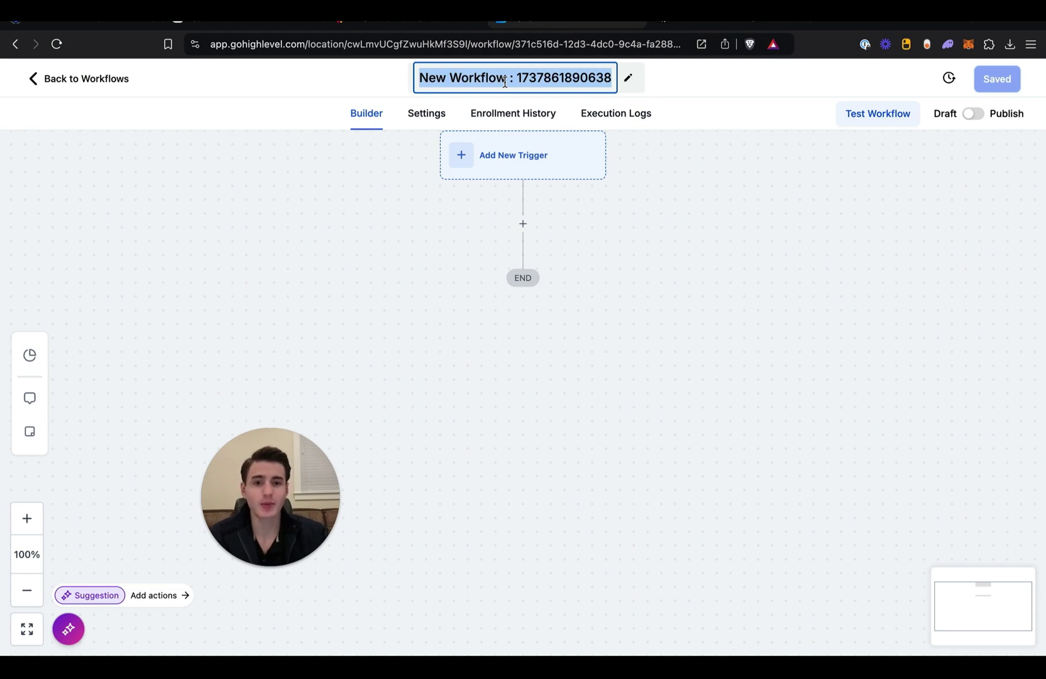
type("Retell Automation 1")
left_click(668, 341)
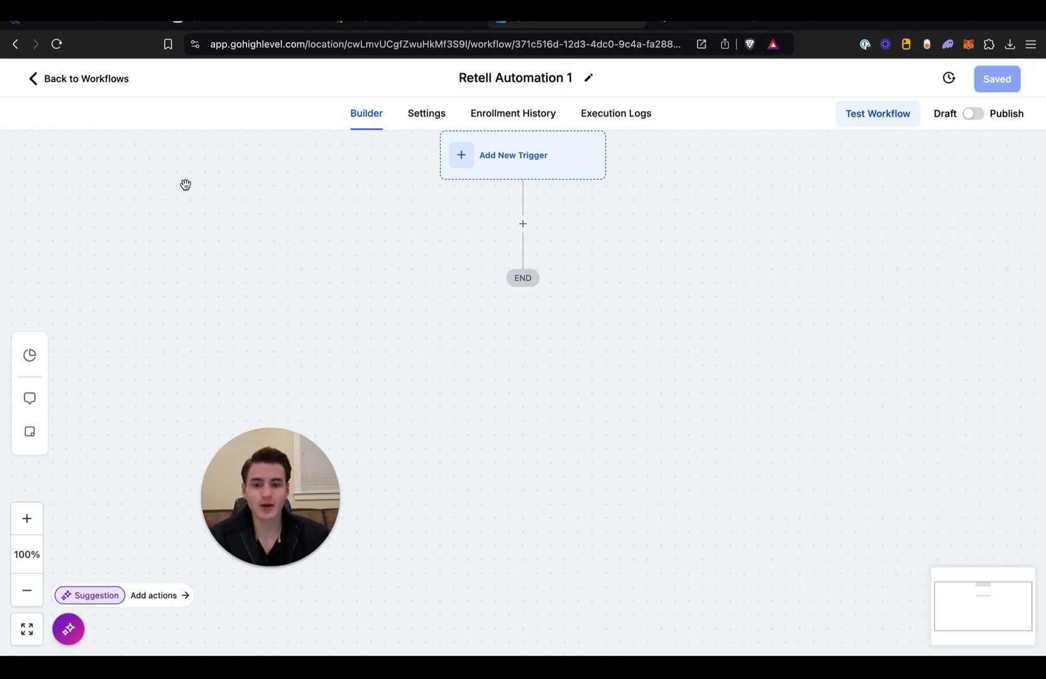
left_click(76, 78)
left_click(60, 342)
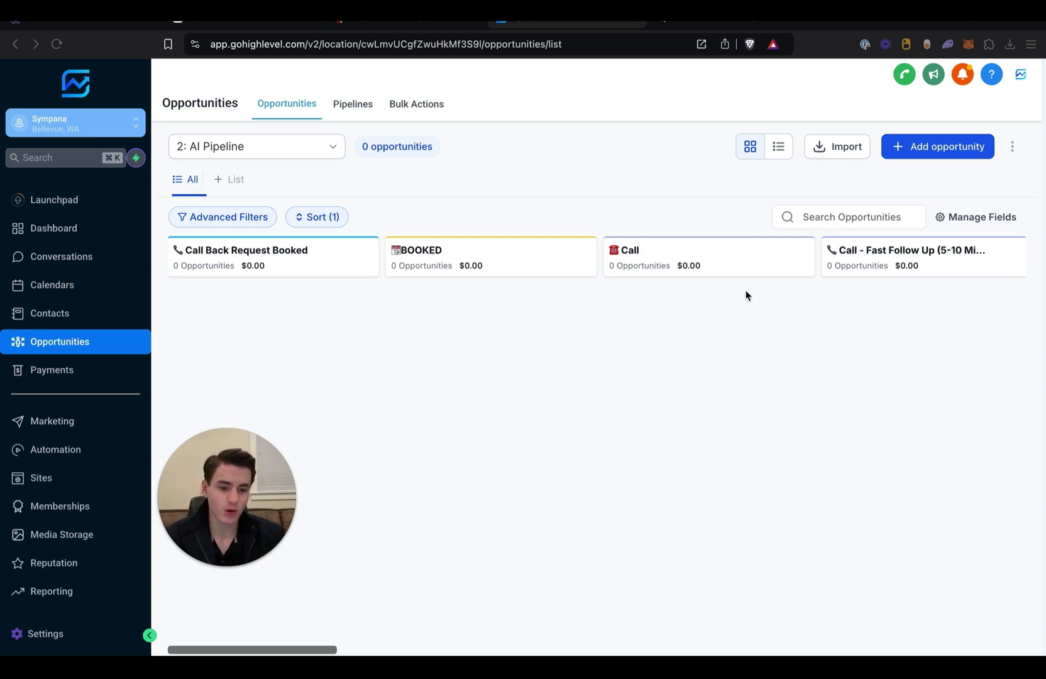
scroll(748, 295, "right", 15)
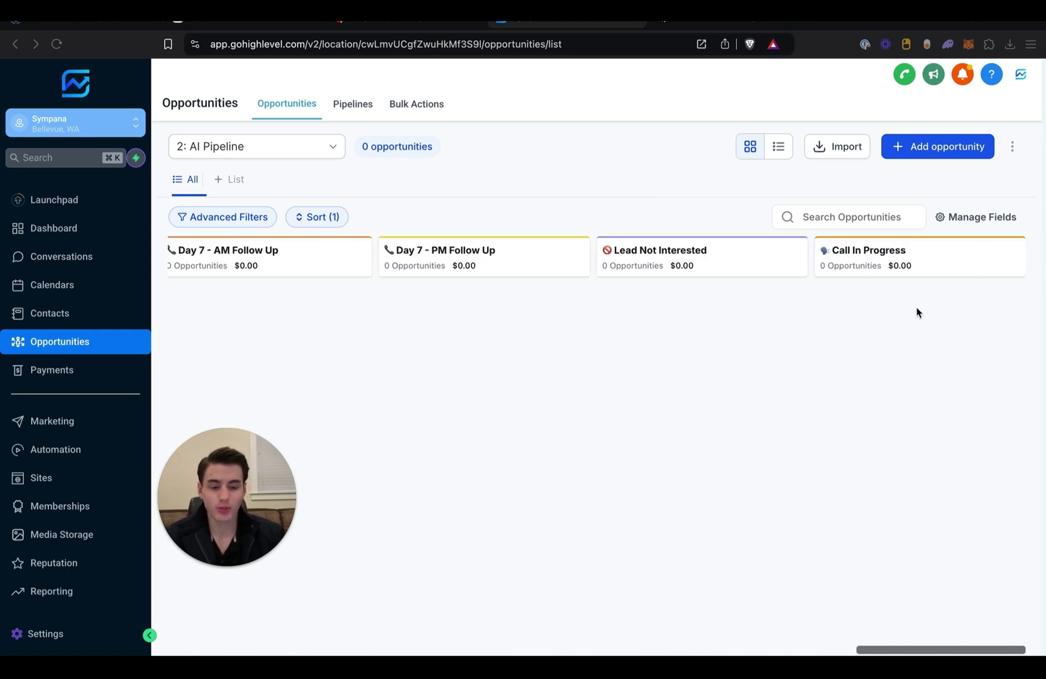
scroll(917, 313, "left", 10)
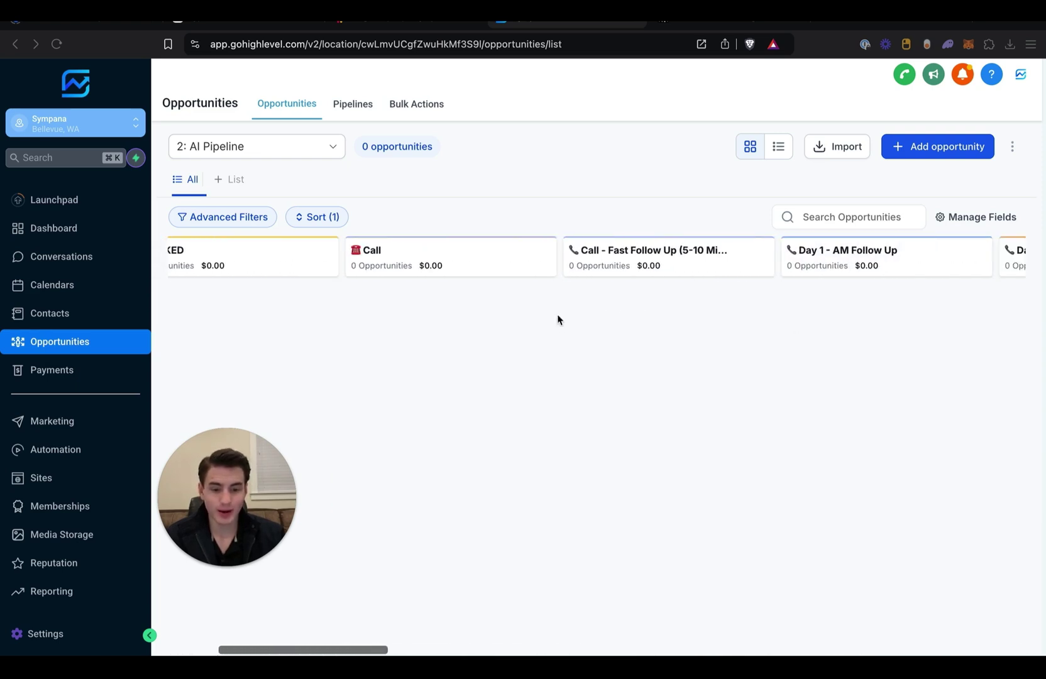
scroll(637, 337, "right", 2)
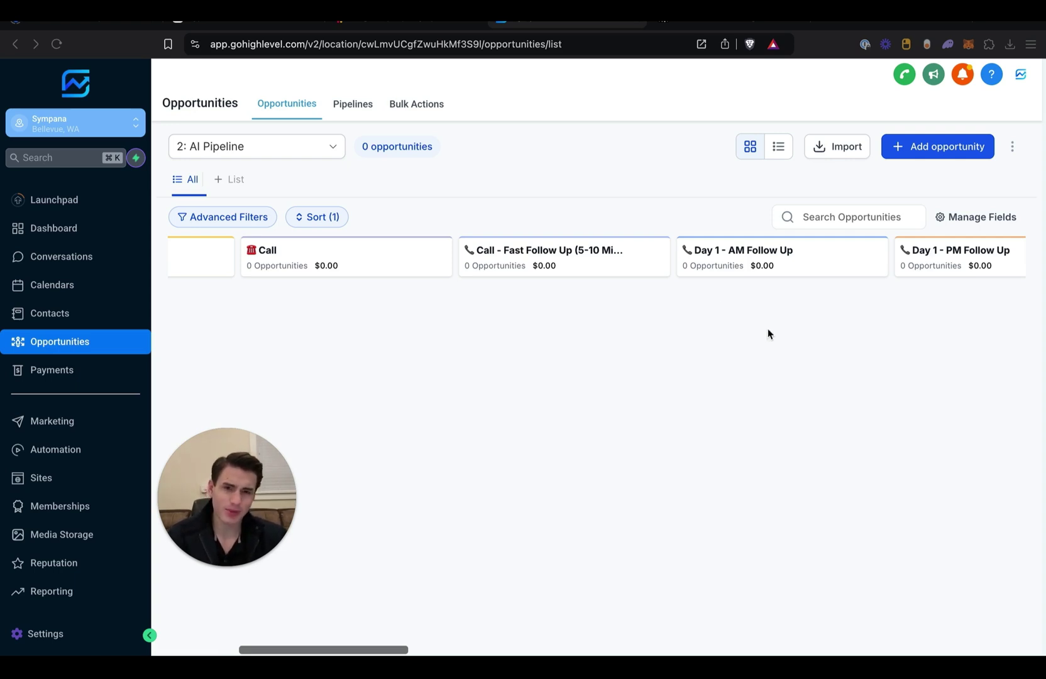
scroll(768, 329, "left", 5)
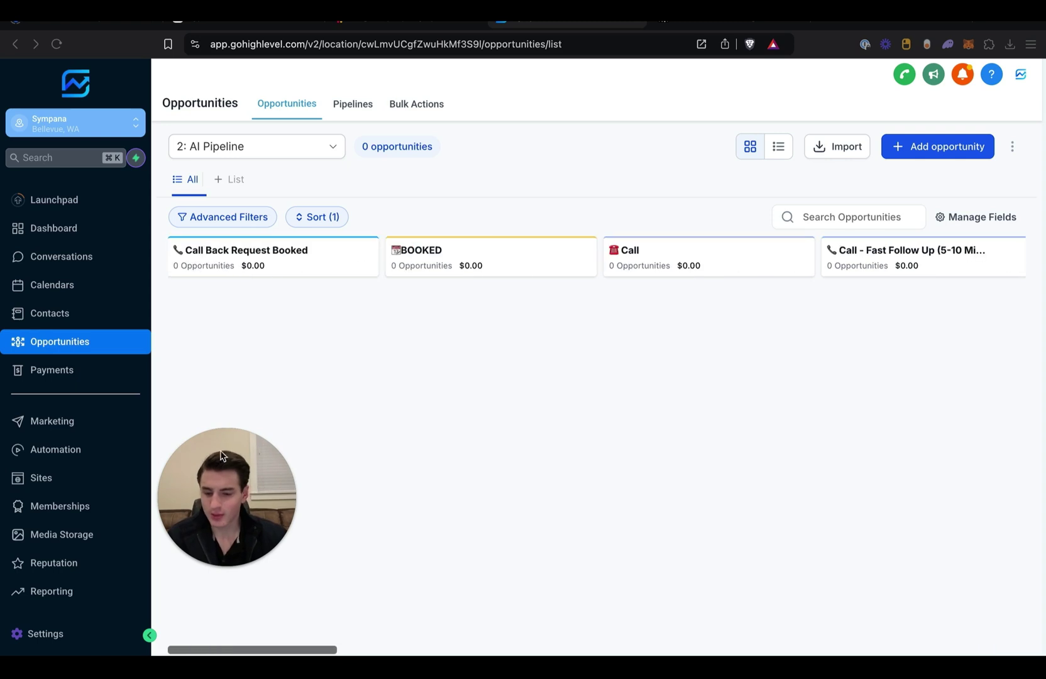
Open Retell Automation 1 and add a Pipeline stage changed trigger
left_click(80, 450)
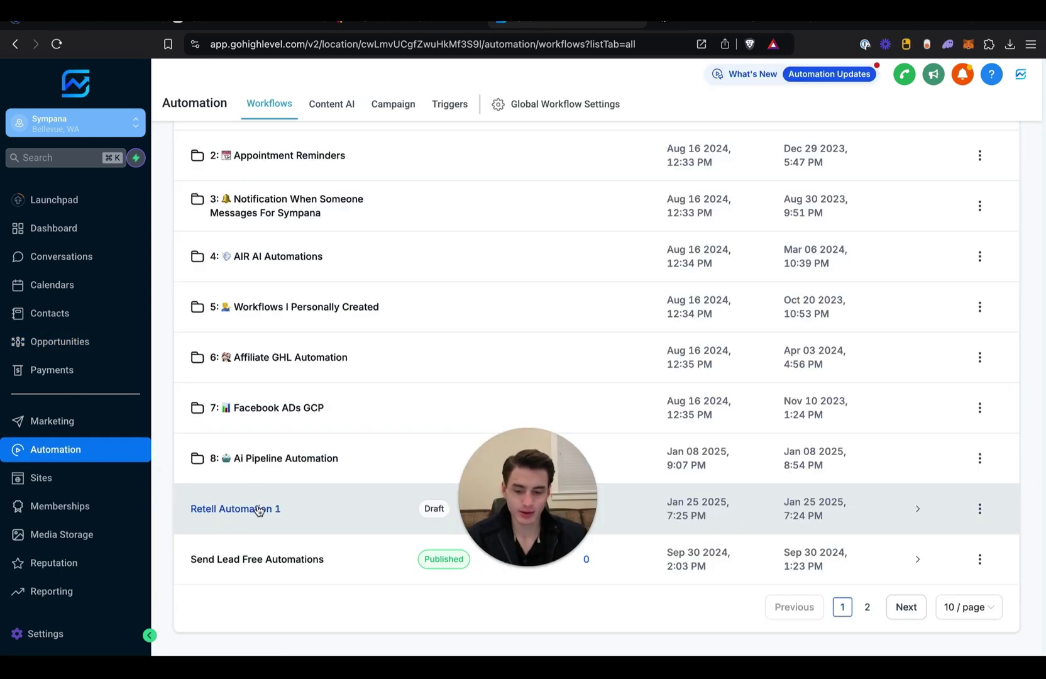
left_click(258, 509)
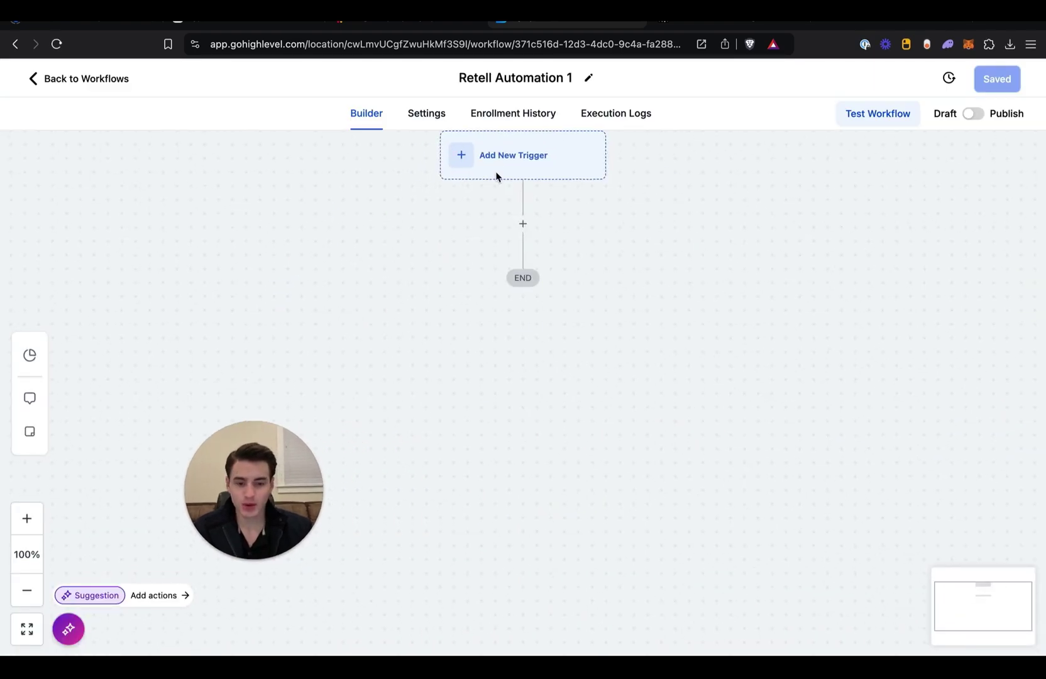
left_click(476, 161)
type("pip")
left_click(839, 343)
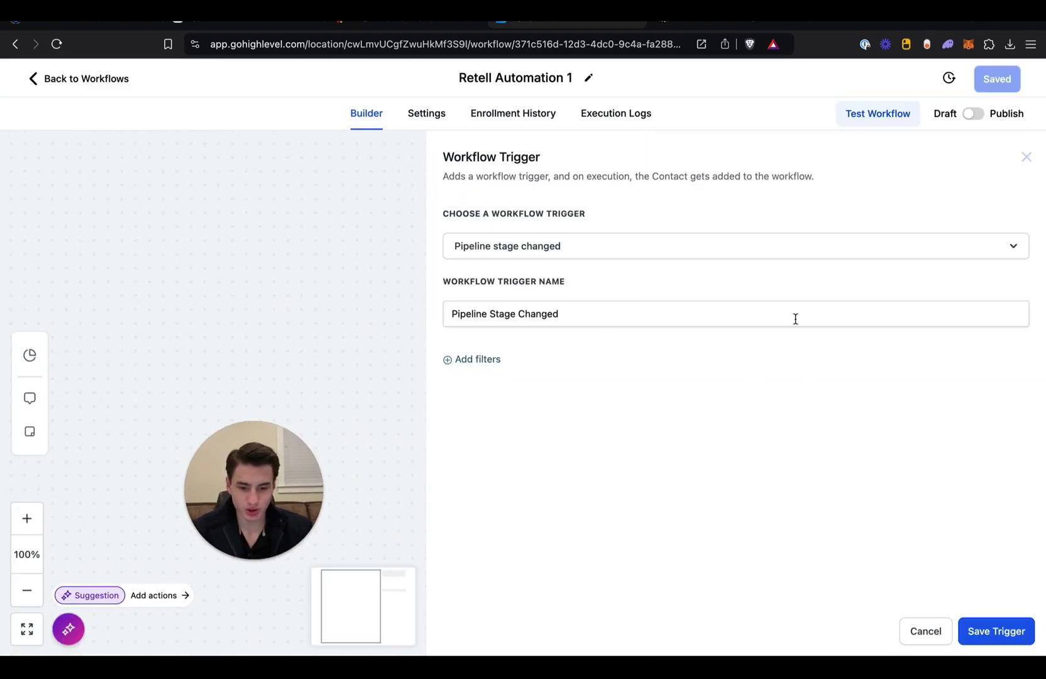
Filter the trigger to In pipeline = 2: AI Pipeline
left_click(475, 359)
left_click(493, 381)
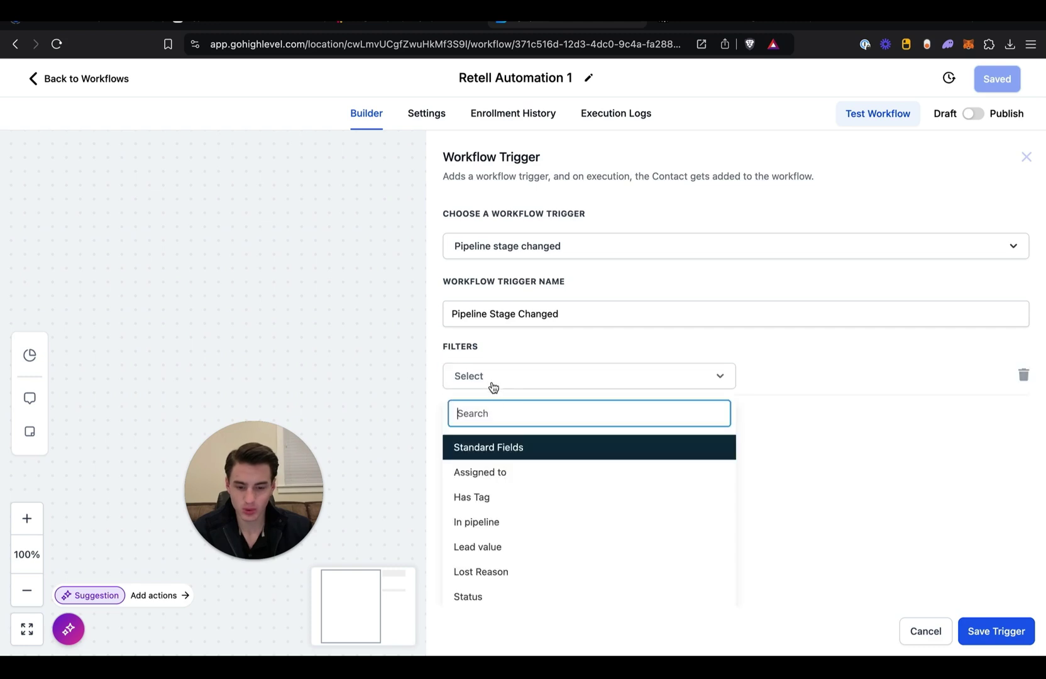
left_click(497, 522)
left_click(786, 383)
left_click(803, 468)
Add a Pipeline stage = Call filter and save the trigger
left_click(464, 417)
left_click(511, 412)
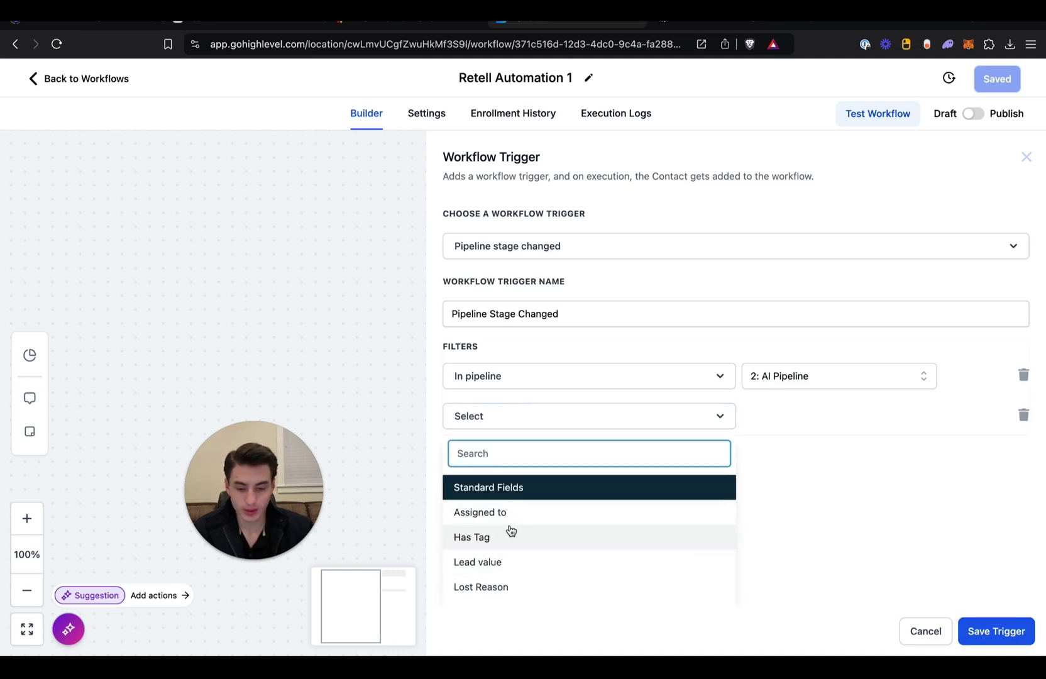
scroll(574, 472, "down", 1)
left_click(500, 569)
left_click(763, 415)
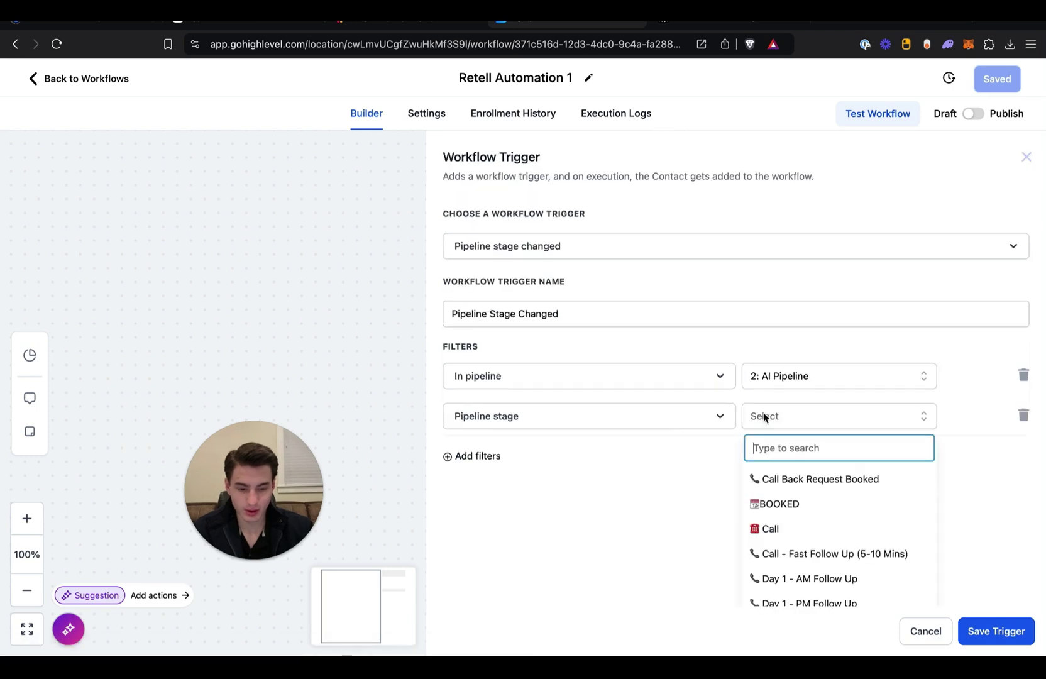
left_click(769, 531)
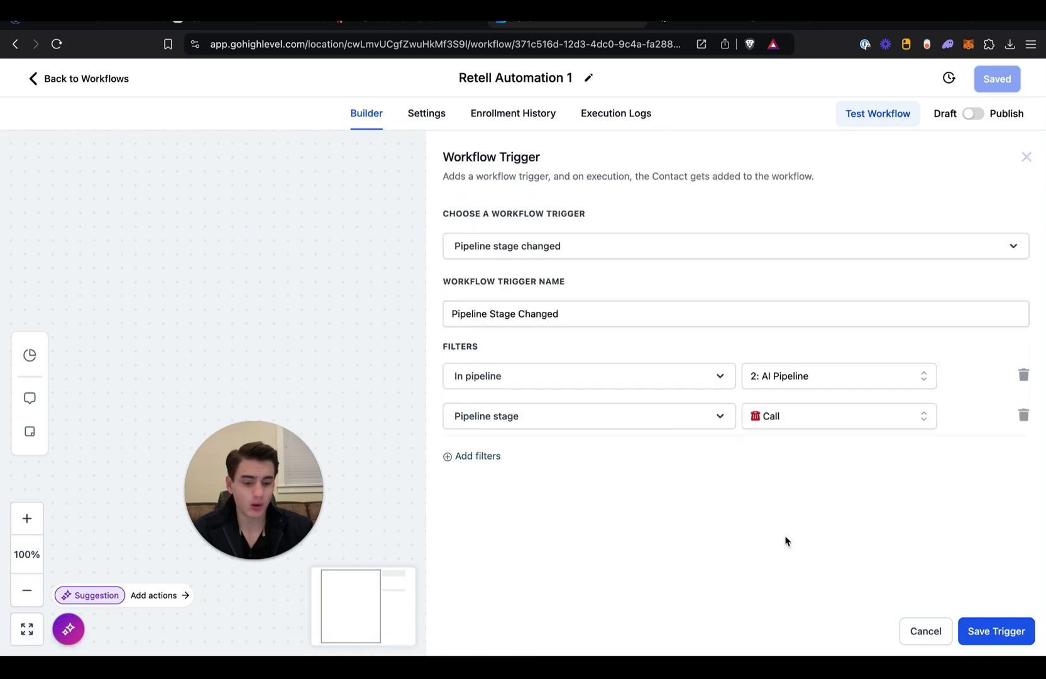
left_click(991, 631)
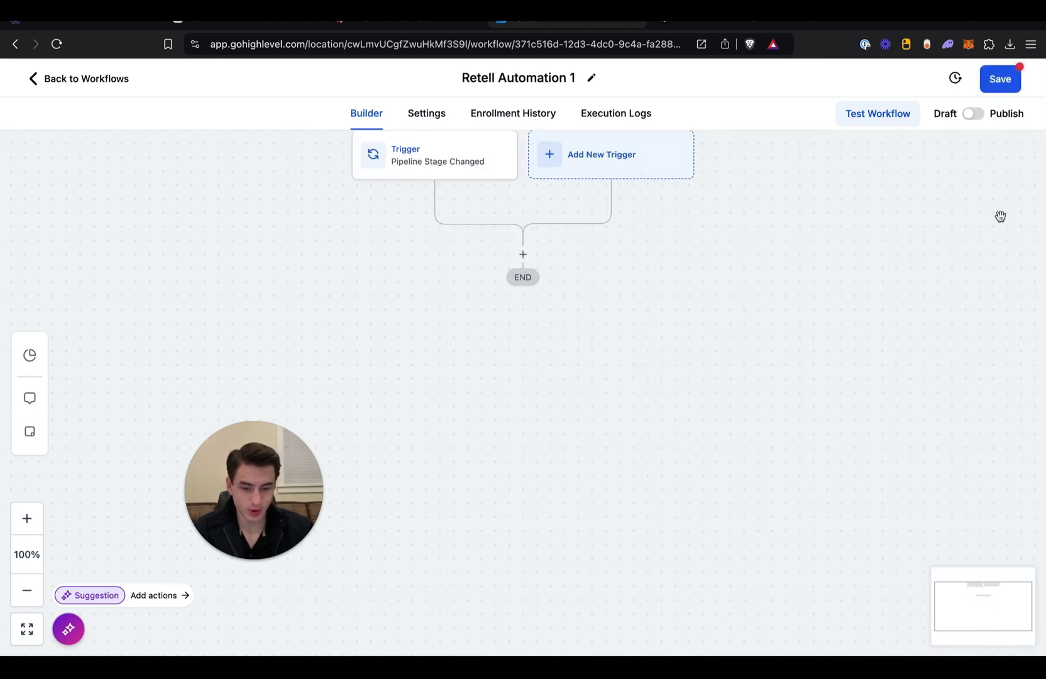
Save the workflow and add Retell's Create Phone Call action after the trigger
left_click(1002, 88)
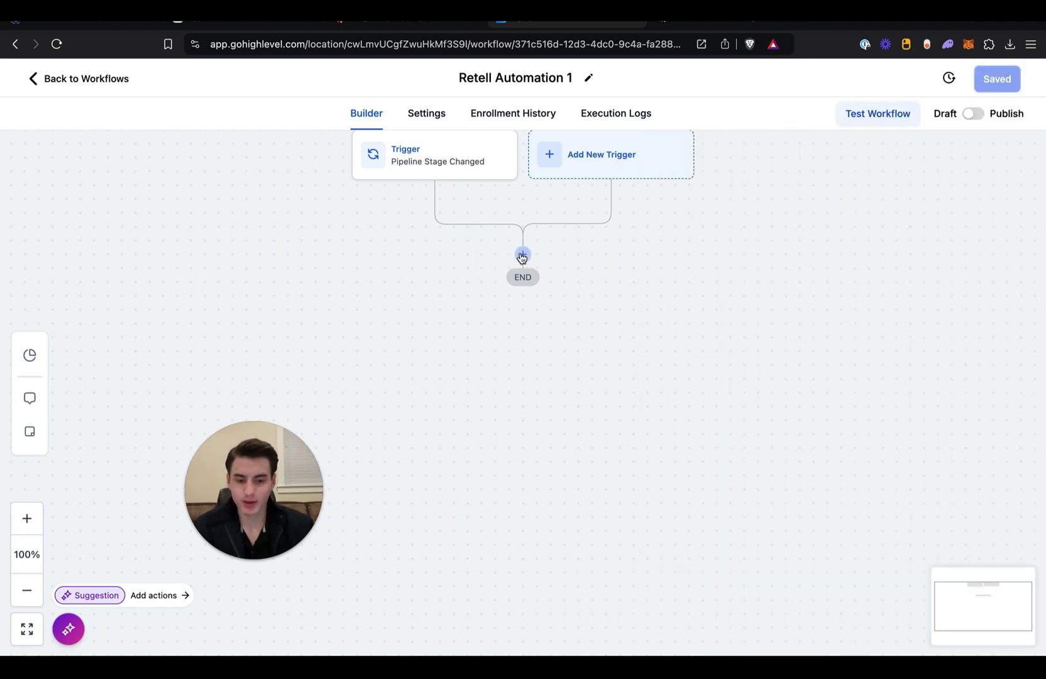
left_click(523, 255)
type("r")
scroll(723, 422, "down", 20)
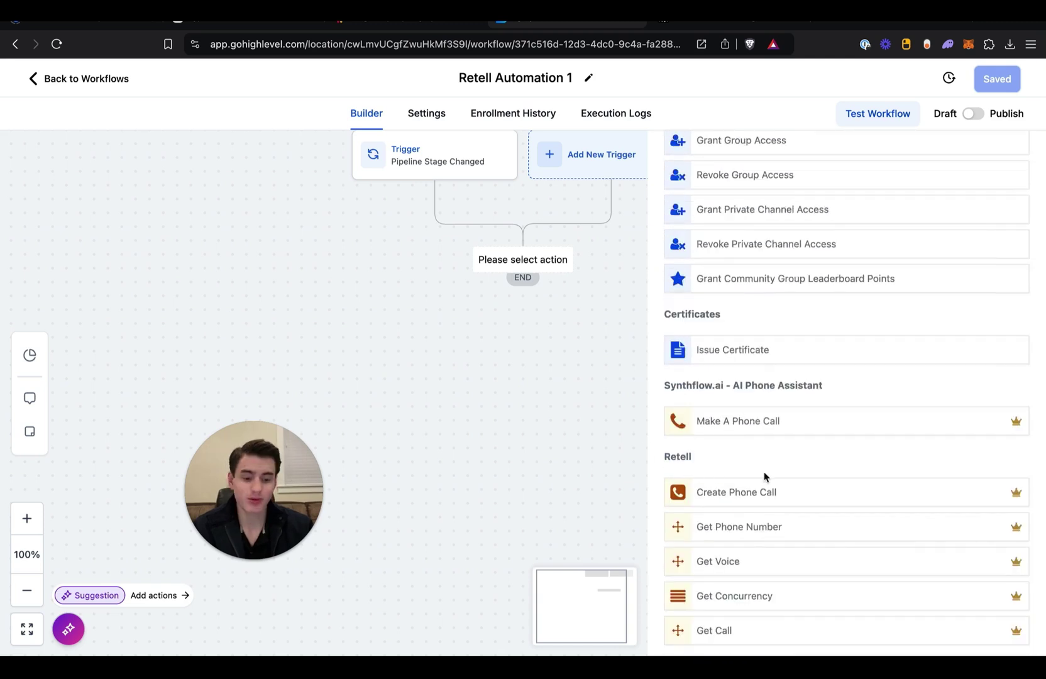
left_click(781, 505)
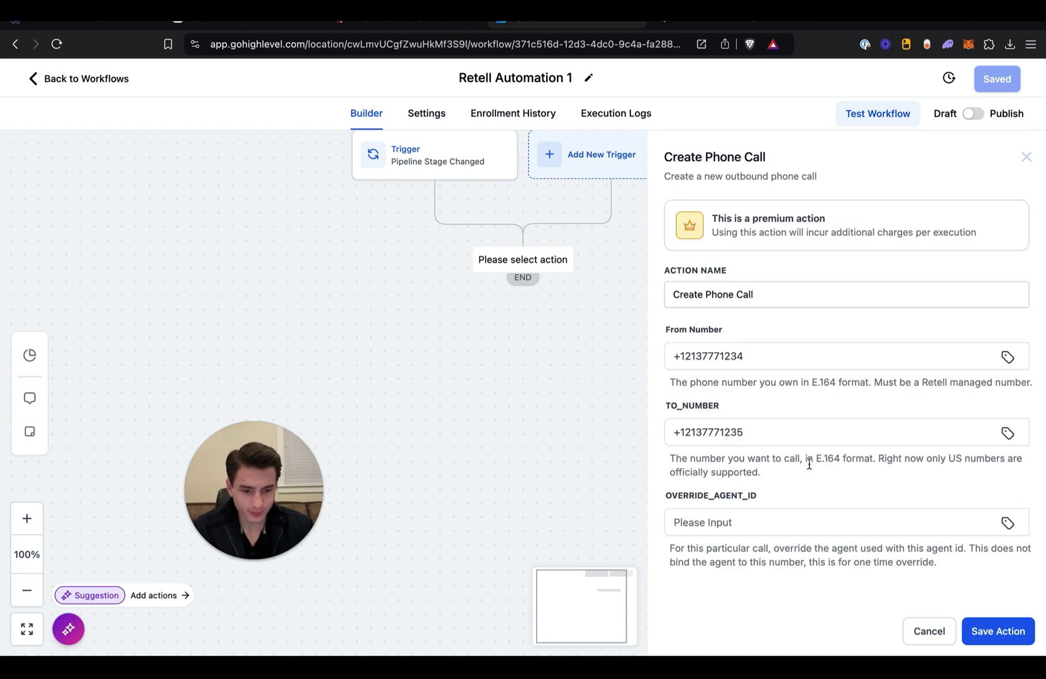
Set the call's TO_NUMBER to {{user.phone}}, then save the action and workflow
left_click(809, 357)
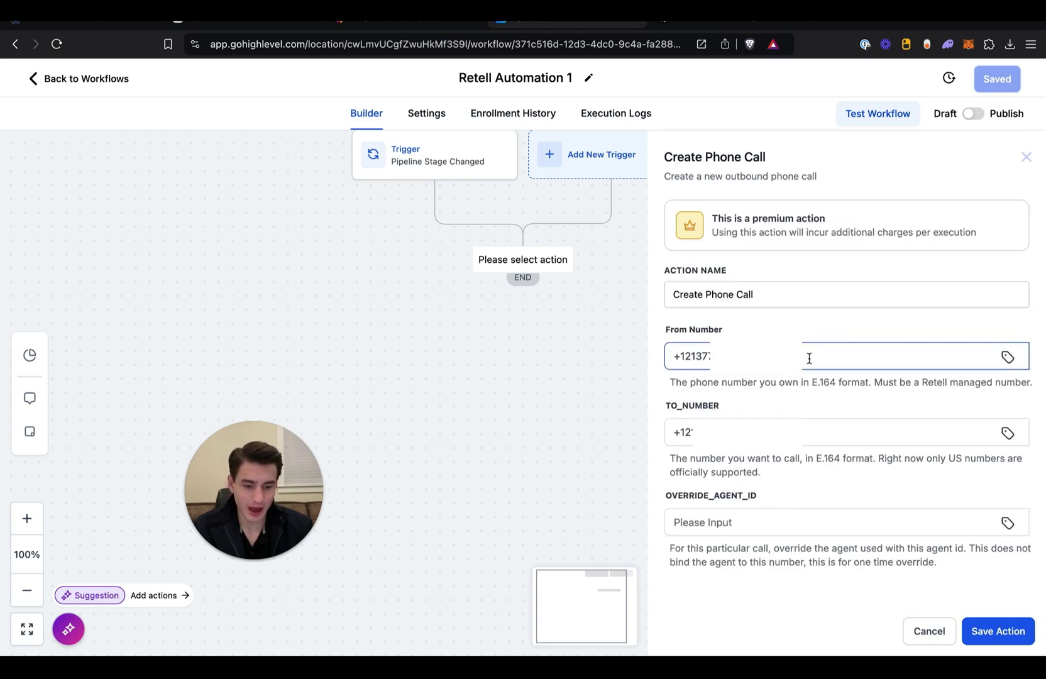
left_click(739, 437)
left_click(1008, 432)
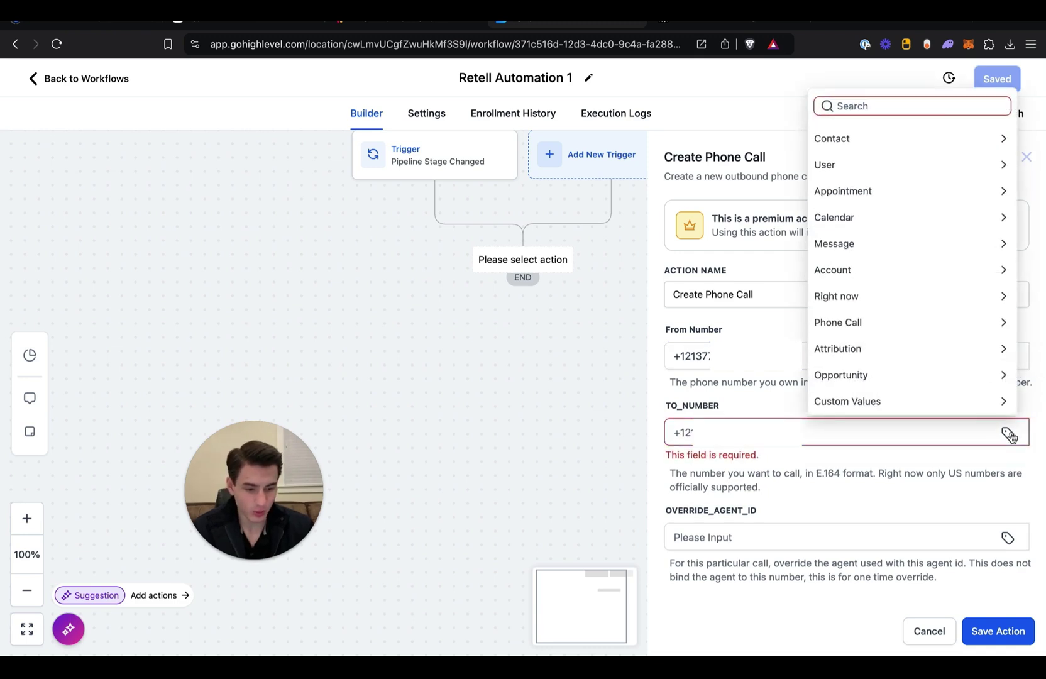
left_click(883, 169)
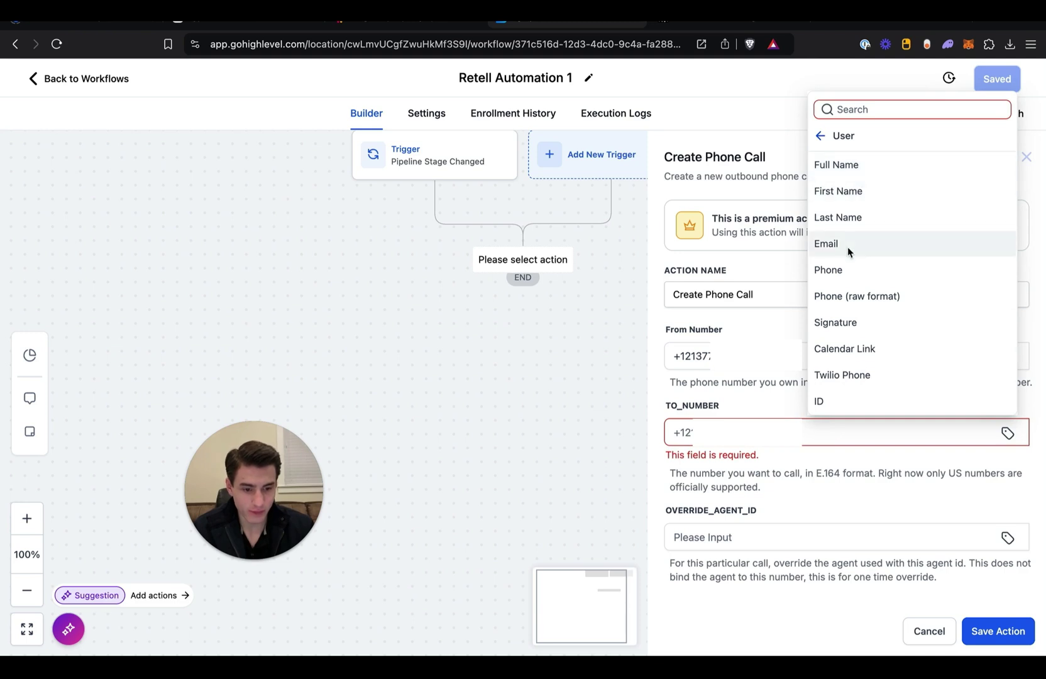
left_click(843, 266)
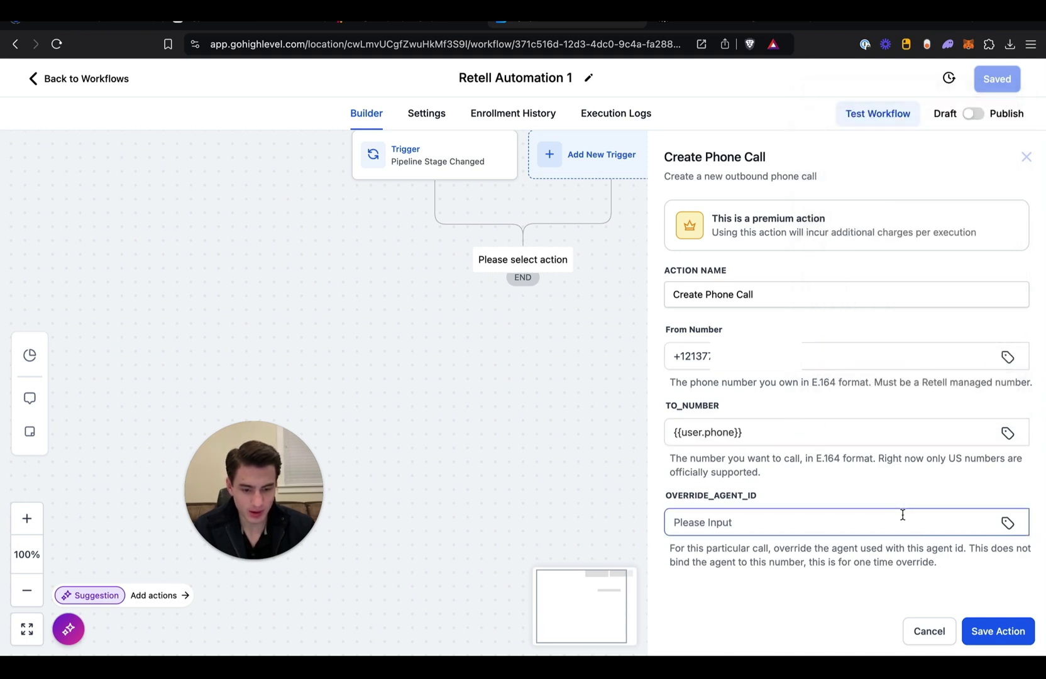
left_click(983, 632)
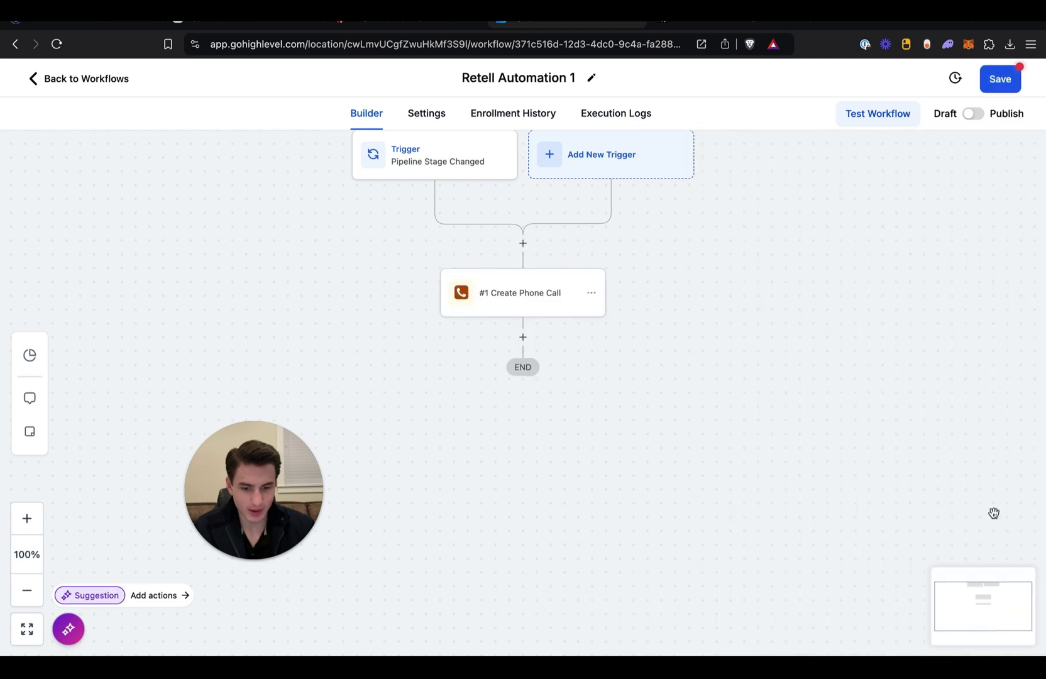
left_click(996, 76)
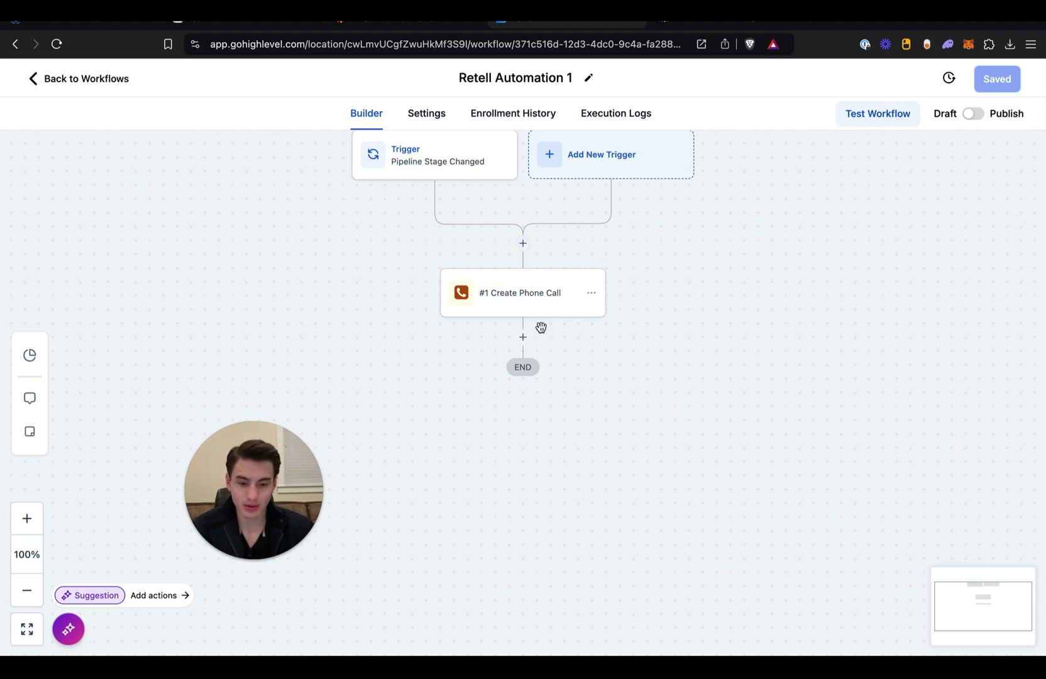
Add a Create Or Update Opportunity action after Create Phone Call
left_click(523, 339)
type("move ")
type("al")
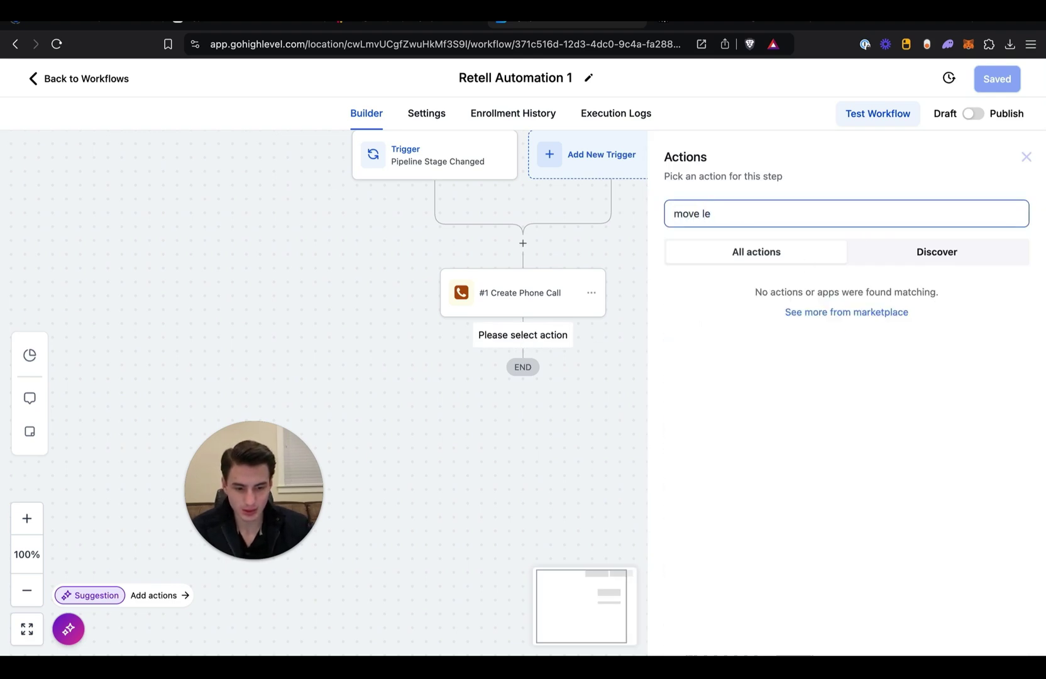
key("BackSpace")
key("BackSpace")
key("BackSpace")
key("BackSpace")
key("BackSpace")
key("BackSpace")
key("BackSpace")
type("update")
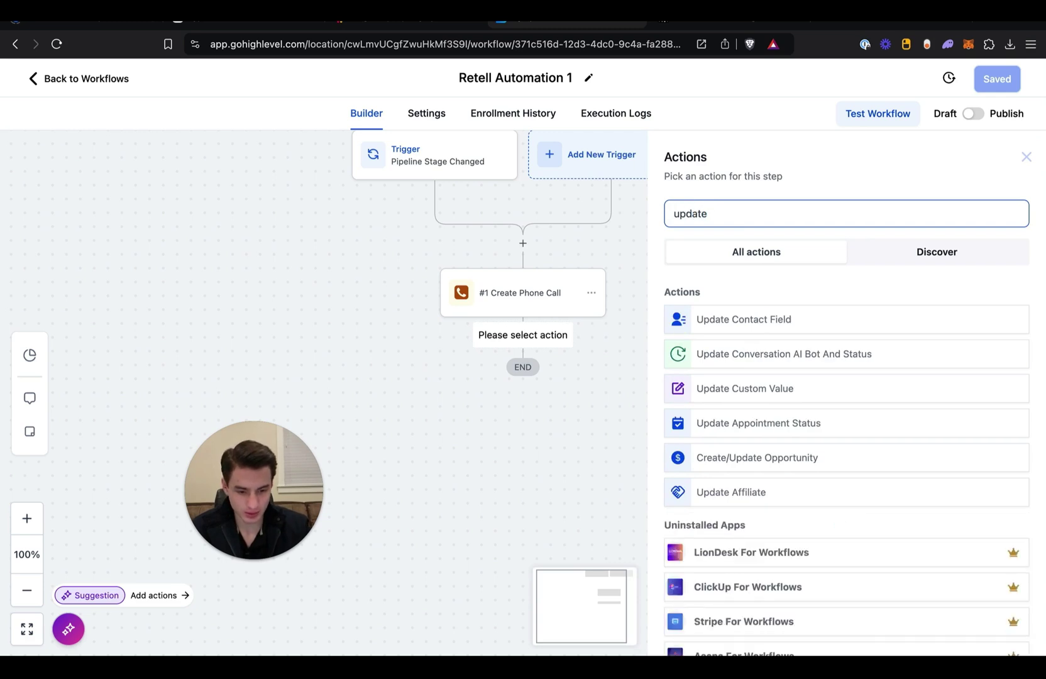
left_click(794, 459)
Set the opportunity to AI Pipeline, stage Call In Progress, and save it
left_click(670, 301)
scroll(678, 416, "down", 3)
scroll(704, 403, "up", 3)
left_click(695, 397)
left_click(717, 357)
scroll(730, 544, "down", 5)
left_click(723, 552)
left_click(979, 632)
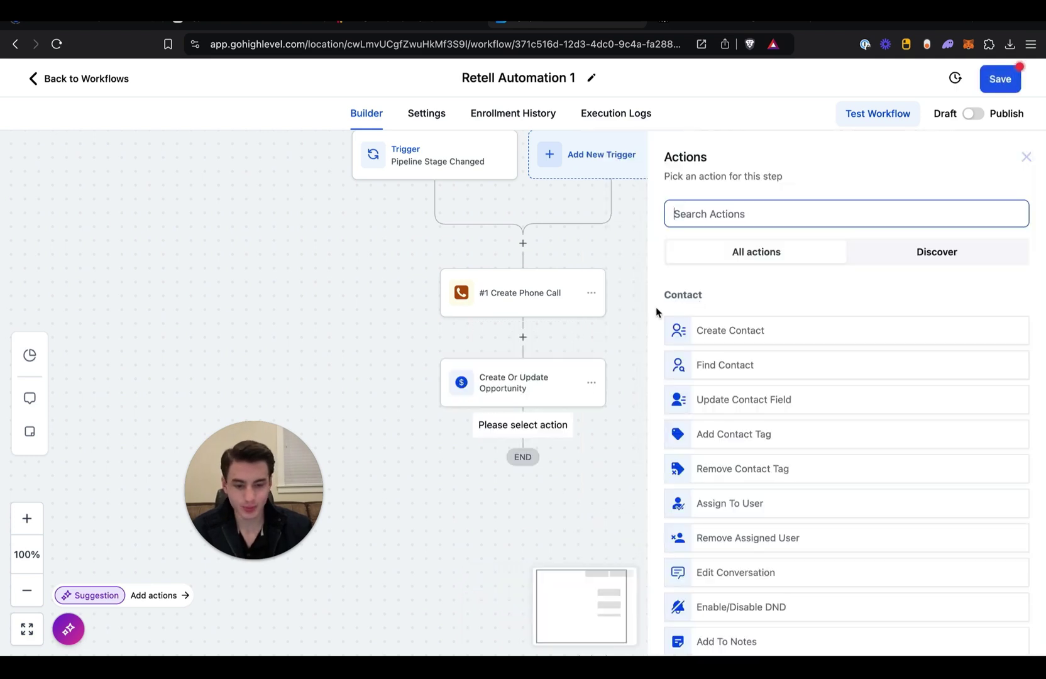
Add a Wait step of 3 and save the workflow
type("wait")
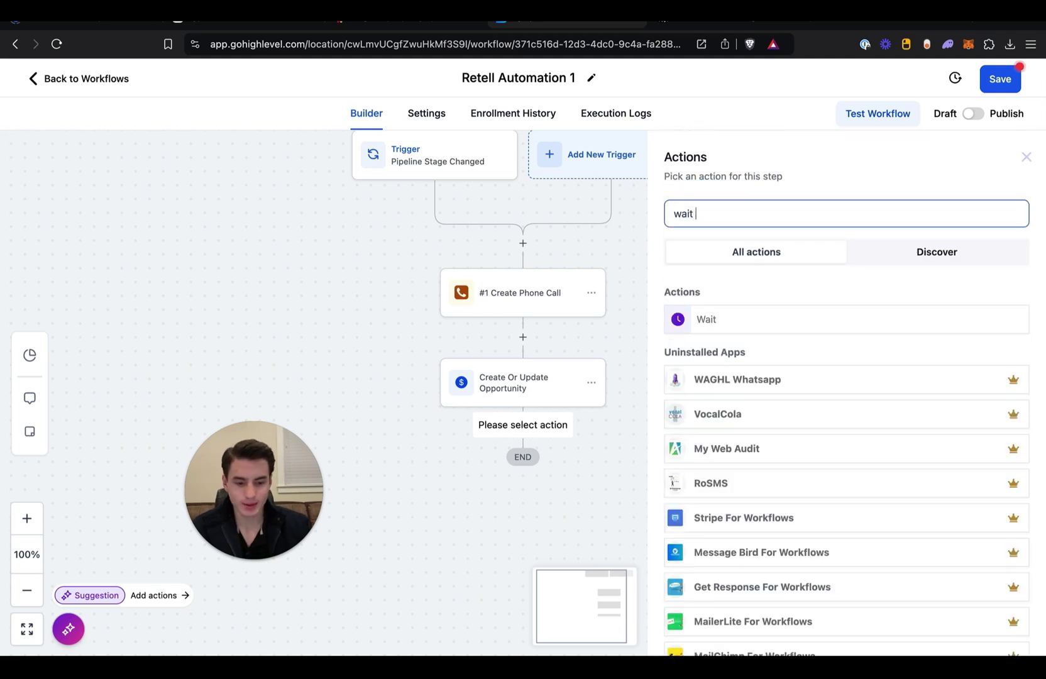
left_click(713, 334)
left_click(517, 360)
left_click(517, 360)
left_click(517, 360)
left_click(994, 631)
left_click(999, 78)
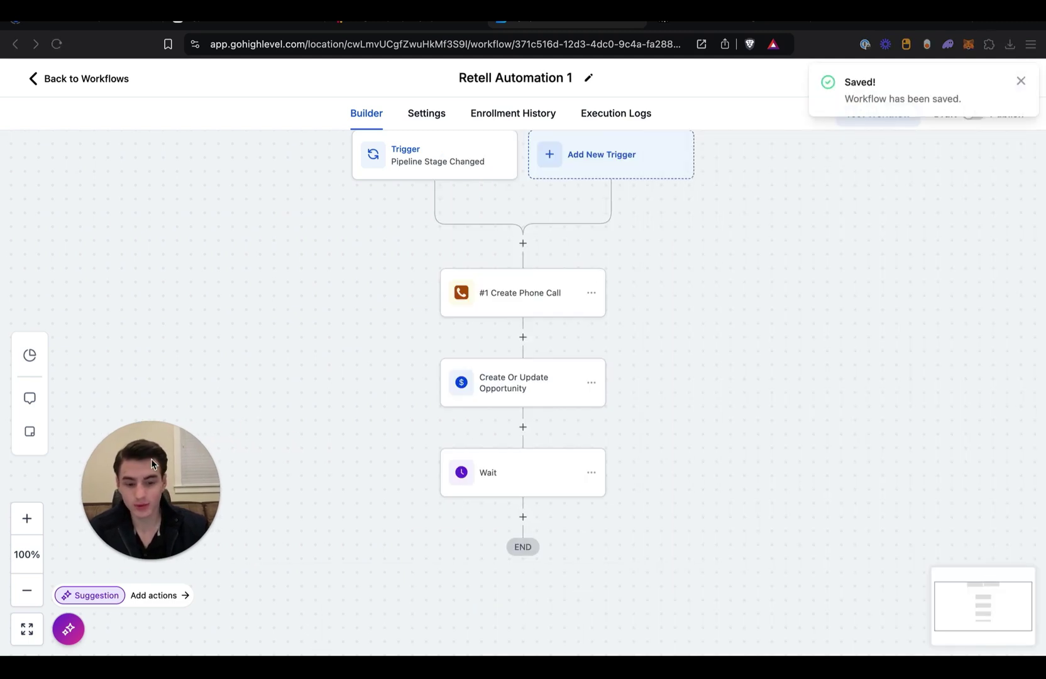
Start adding another step after the Wait step
scroll(684, 285, "down", 3)
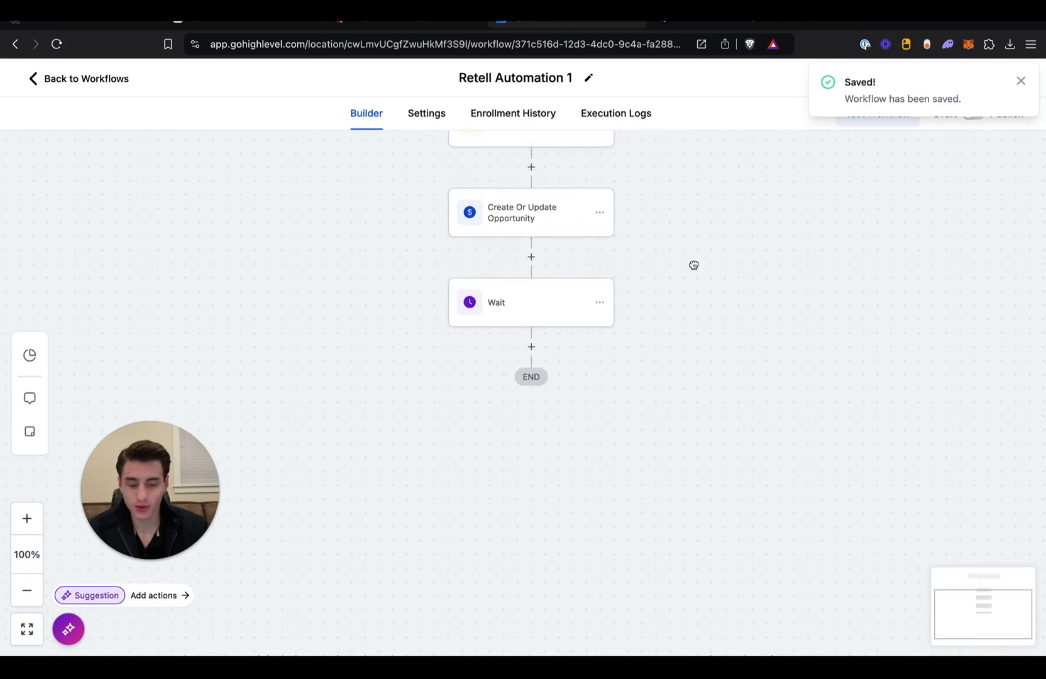
scroll(694, 264, "up", 2)
left_click(531, 434)
Add a Retell Get Call step right below the Wait step and save it
scroll(900, 303, "down", 10)
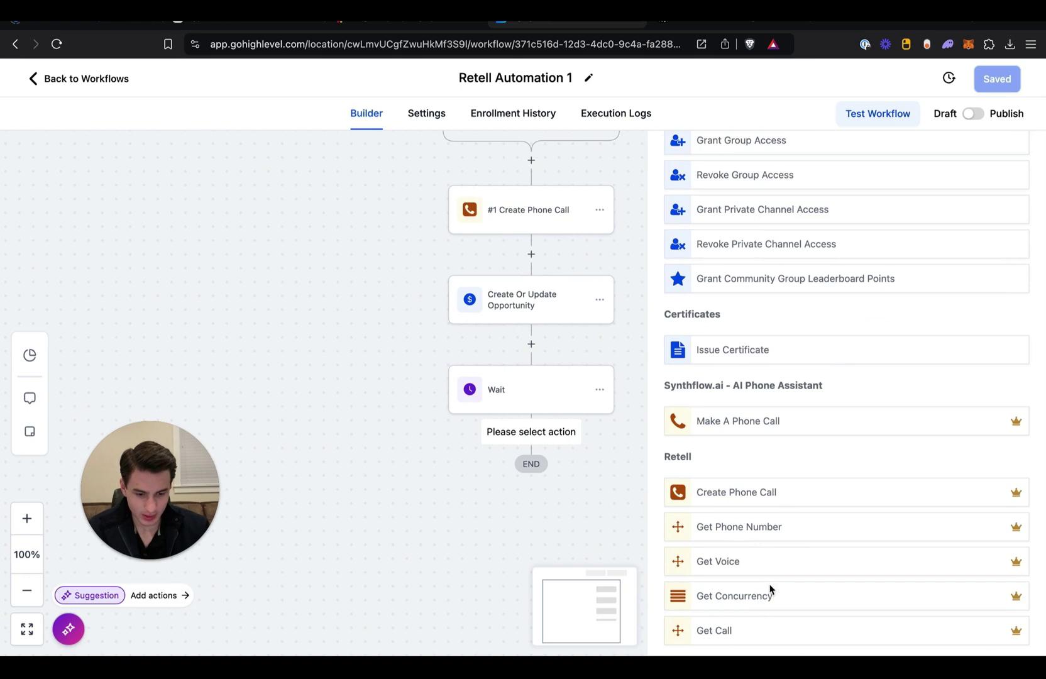
left_click(750, 628)
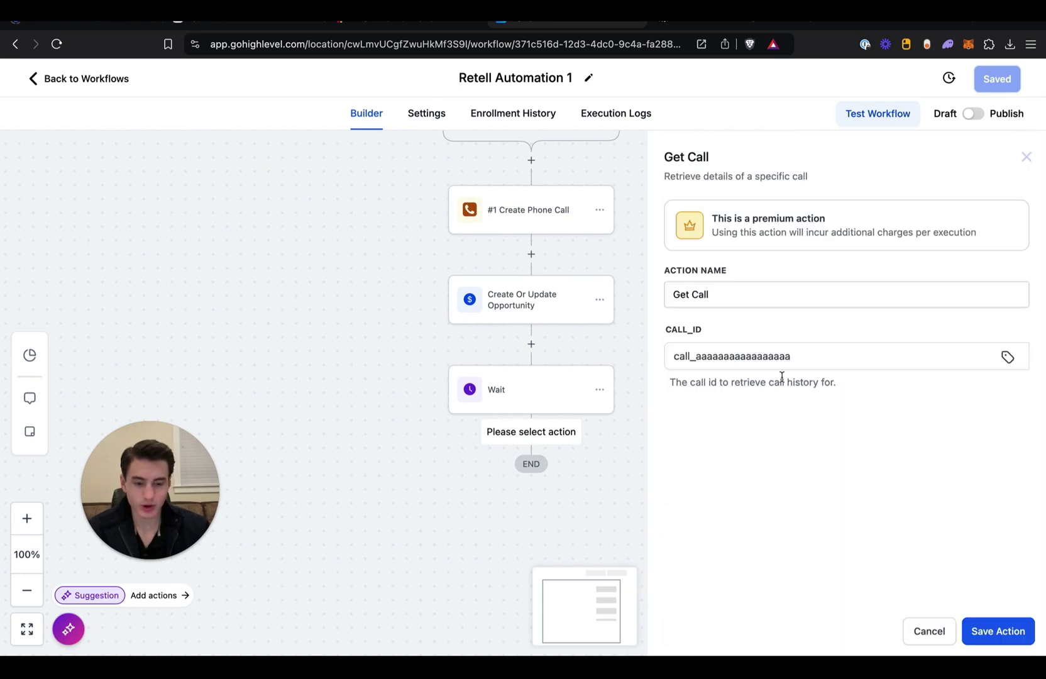
left_click(1009, 627)
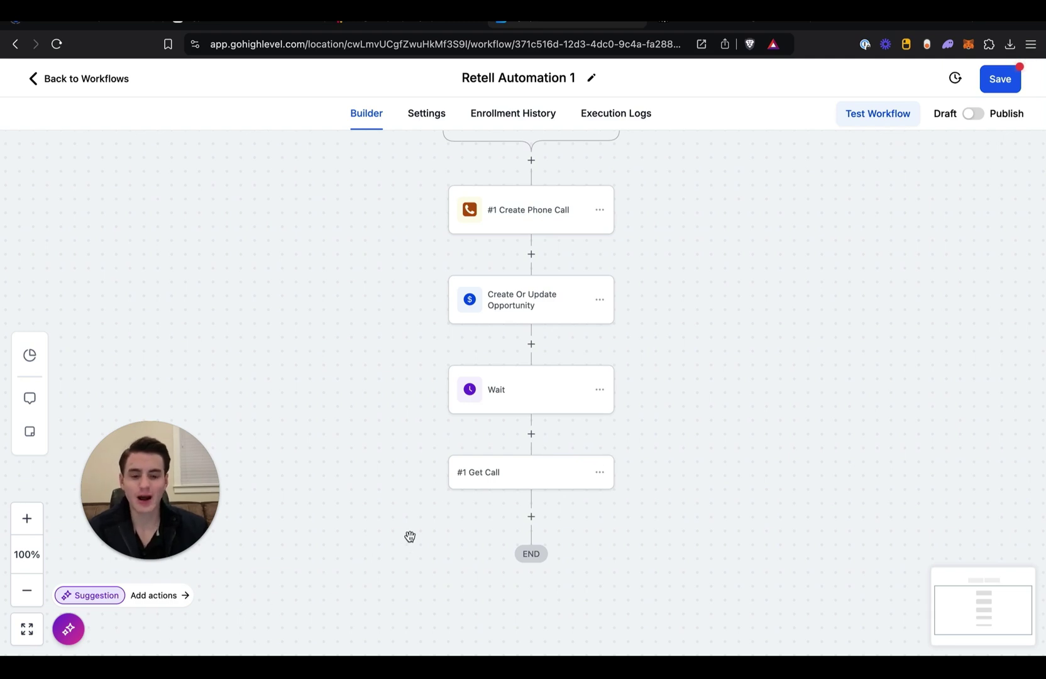
left_click(532, 517)
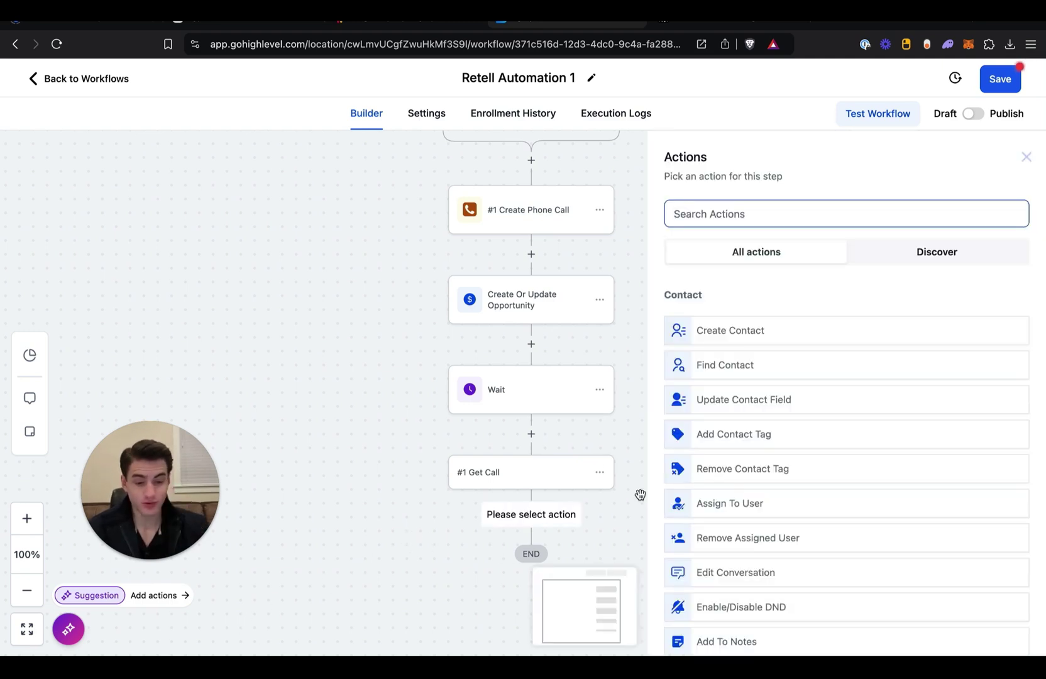
Add a Create Or Update Opportunity step setting 2: AI Pipeline to stage BOOKED
type("upda")
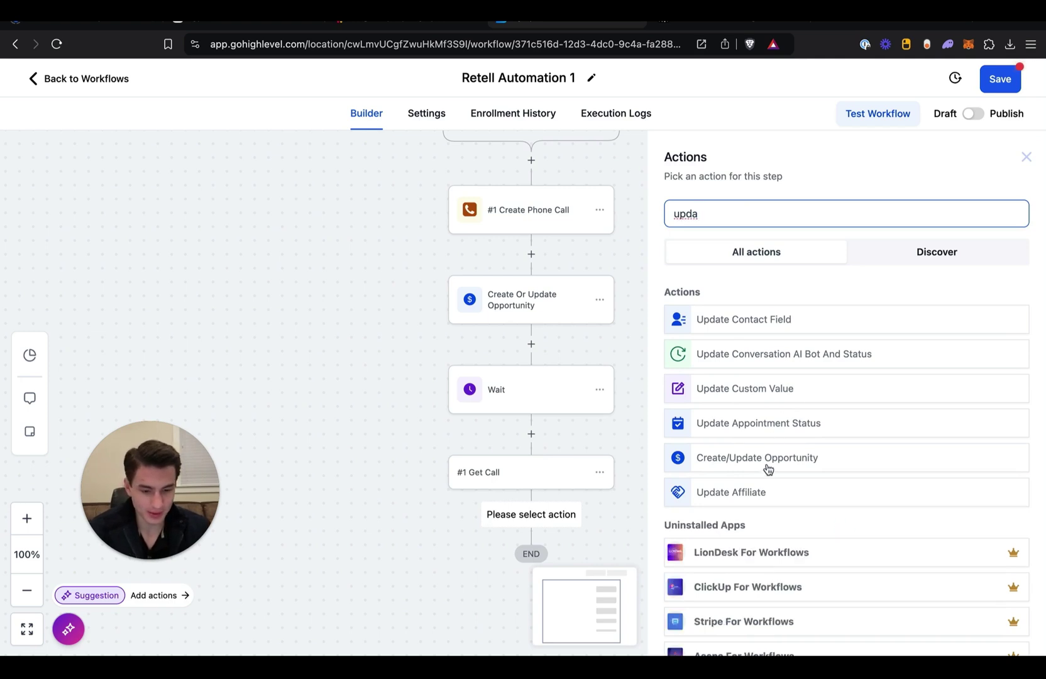
left_click(765, 464)
left_click(732, 289)
left_click(701, 377)
left_click(717, 354)
left_click(665, 443)
left_click(715, 356)
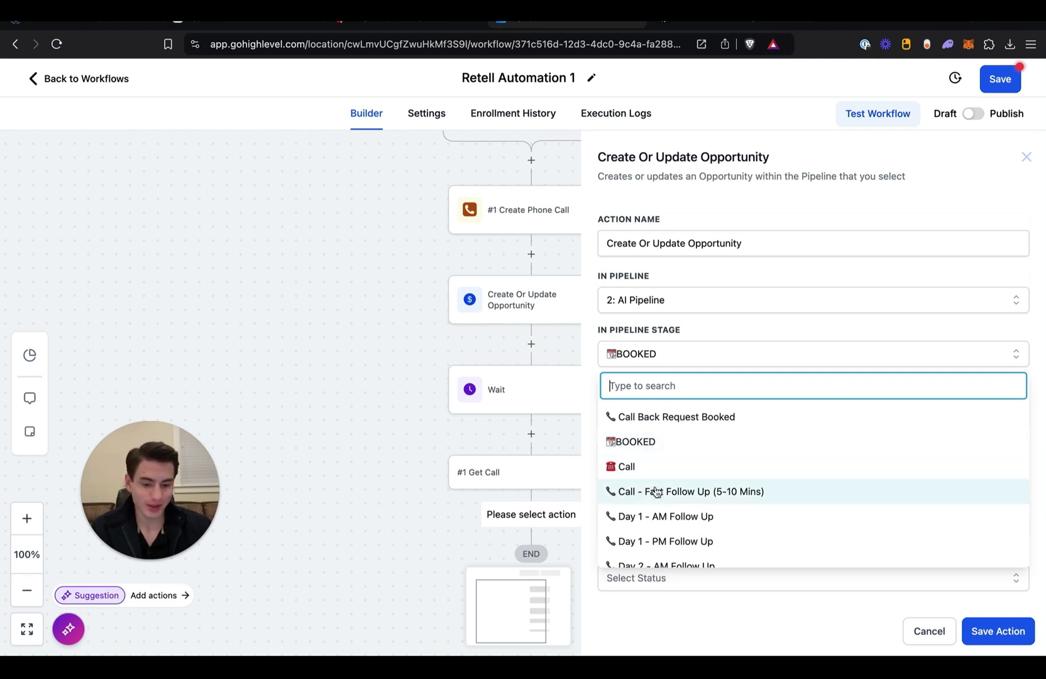
scroll(657, 494, "down", 5)
scroll(651, 447, "up", 10)
left_click(650, 444)
left_click(994, 629)
Save the workflow and add a Retell Create Phone Call action at the end
left_click_drag(642, 560, 696, 563)
left_click(1006, 85)
left_click(533, 464)
scroll(740, 520, "down", 20)
left_click(779, 497)
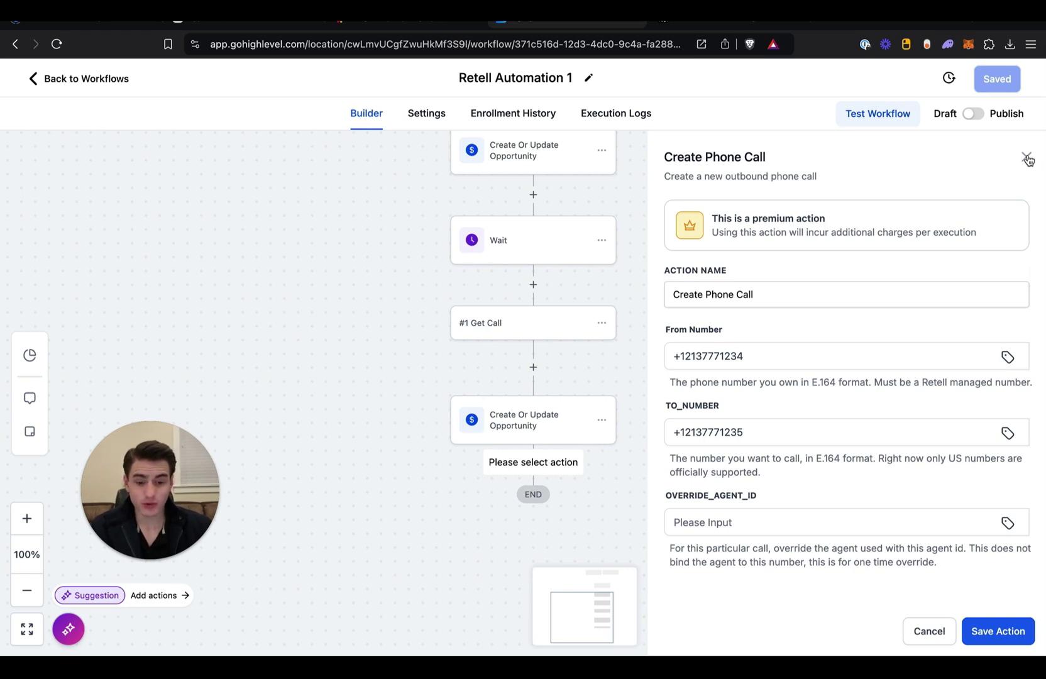
Drop the Create Phone Call action and add a Retell Get Concurrency step with the pasted API key
left_click(1027, 158)
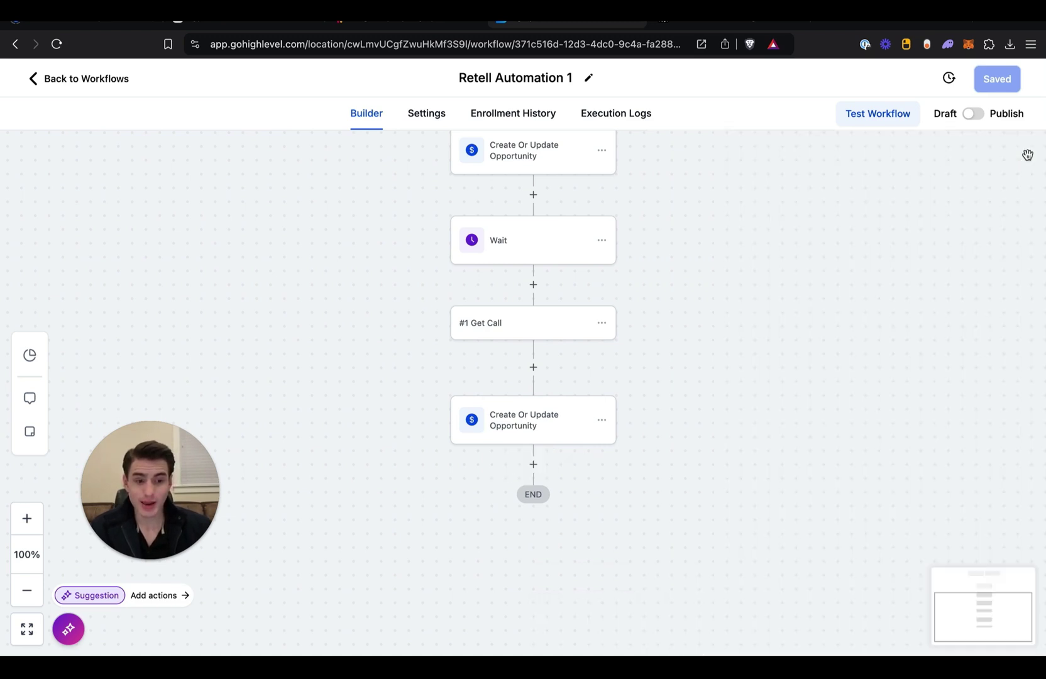
left_click(534, 465)
scroll(819, 547, "down", 20)
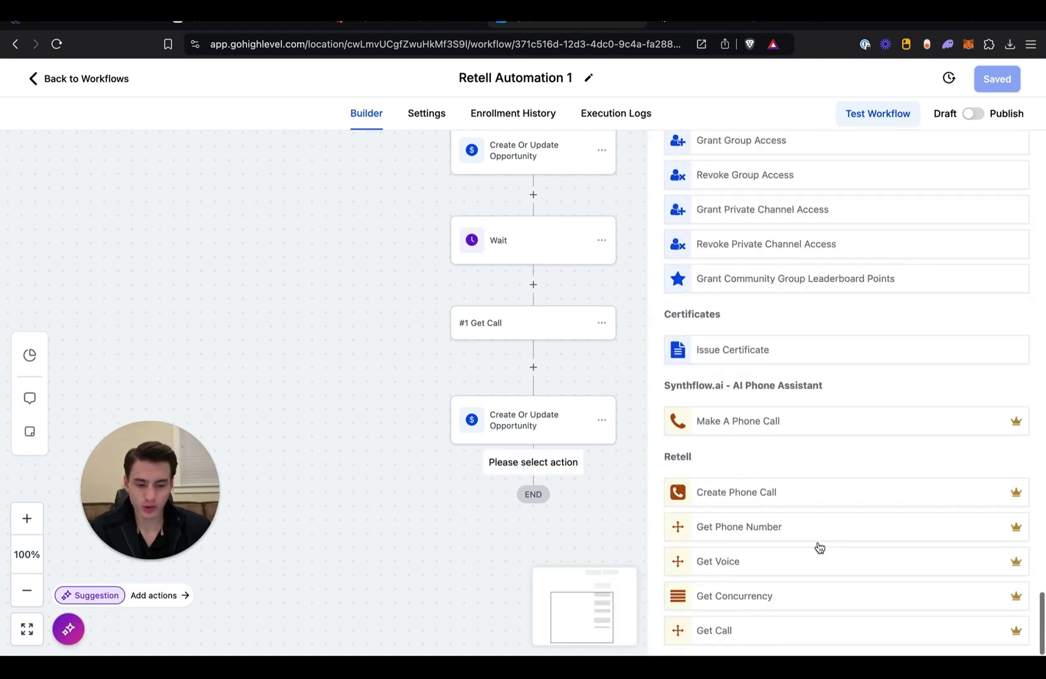
left_click(800, 602)
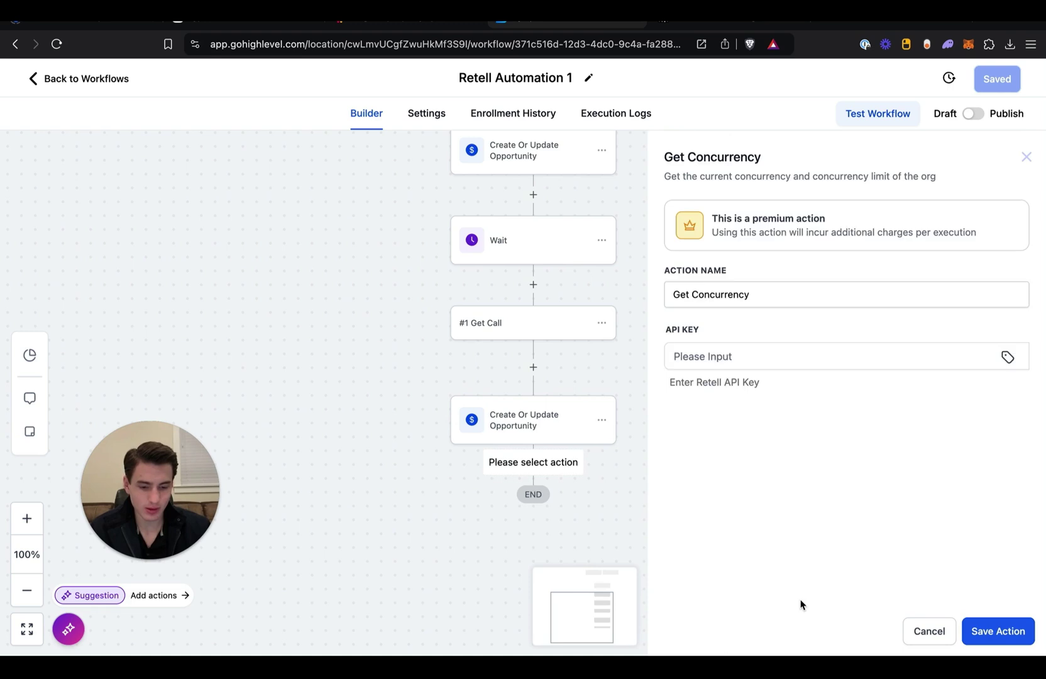
left_click(792, 365)
key("super+v")
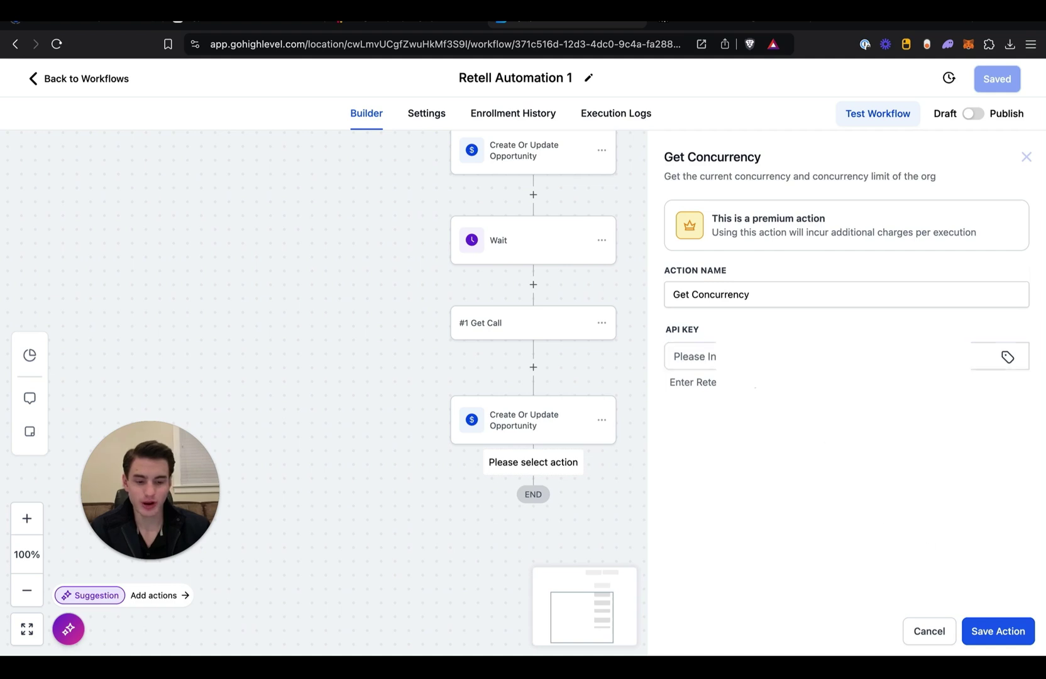
left_click(993, 639)
left_click(533, 554)
scroll(698, 542, "down", 20)
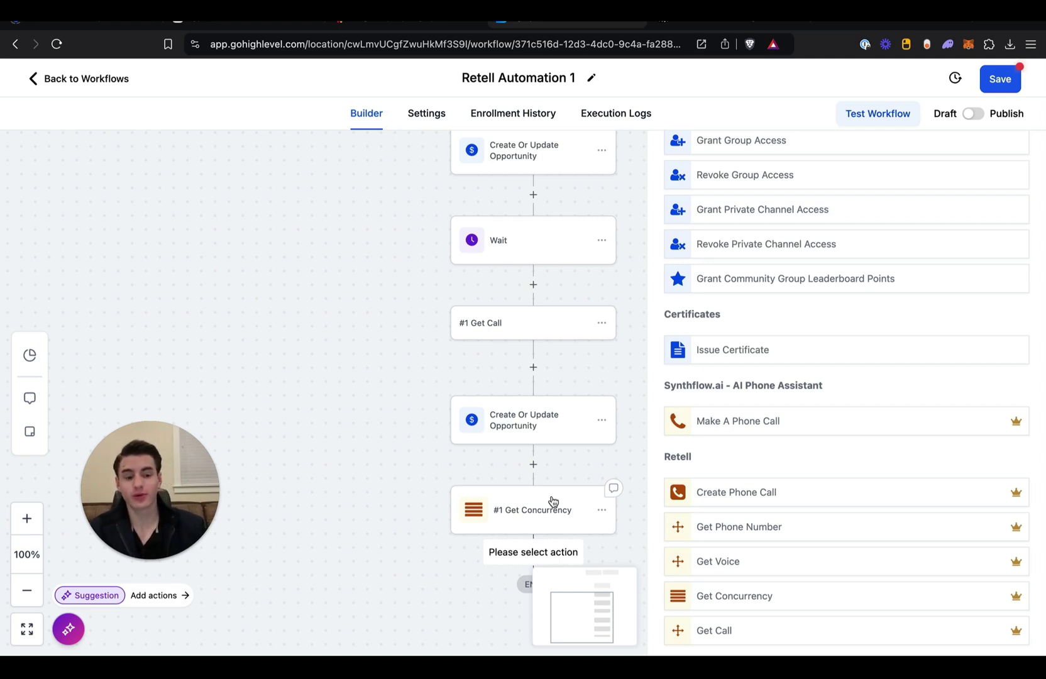
Insert Drip Mode after the trigger with batch size 18 and 20-minute interval, then save the workflow
scroll(909, 490, "up", 15)
scroll(967, 338, "up", 10)
left_click(1027, 157)
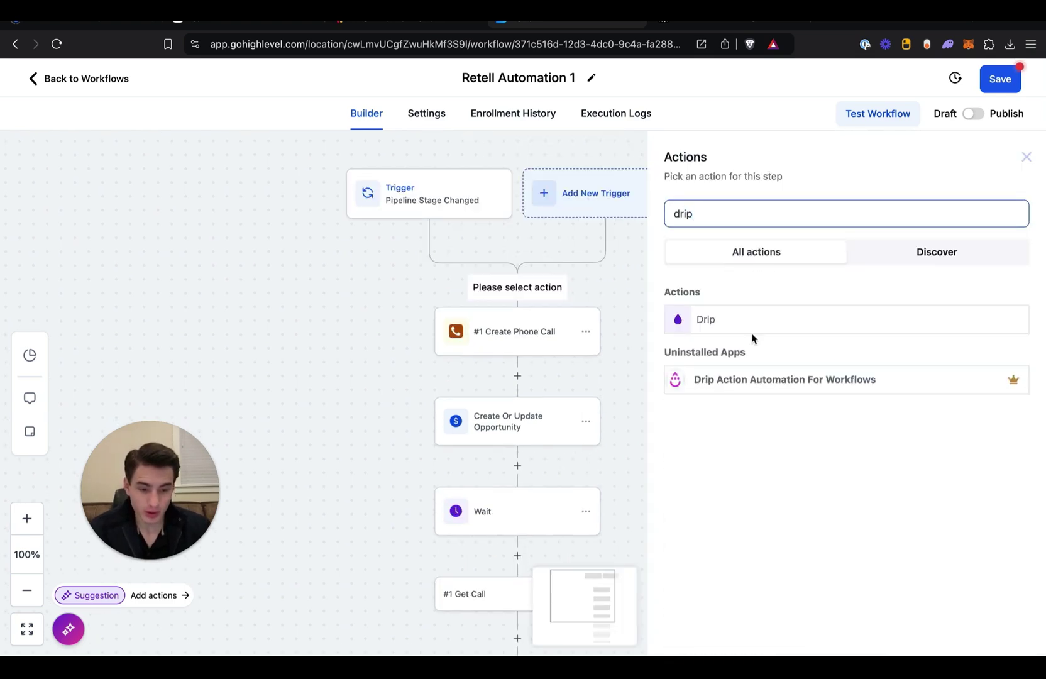
left_click(755, 324)
left_click(712, 357)
key("shift+Tab")
key("BackSpace")
key("BackSpace")
type("8")
key("Tab")
key("BackSpace")
type("20")
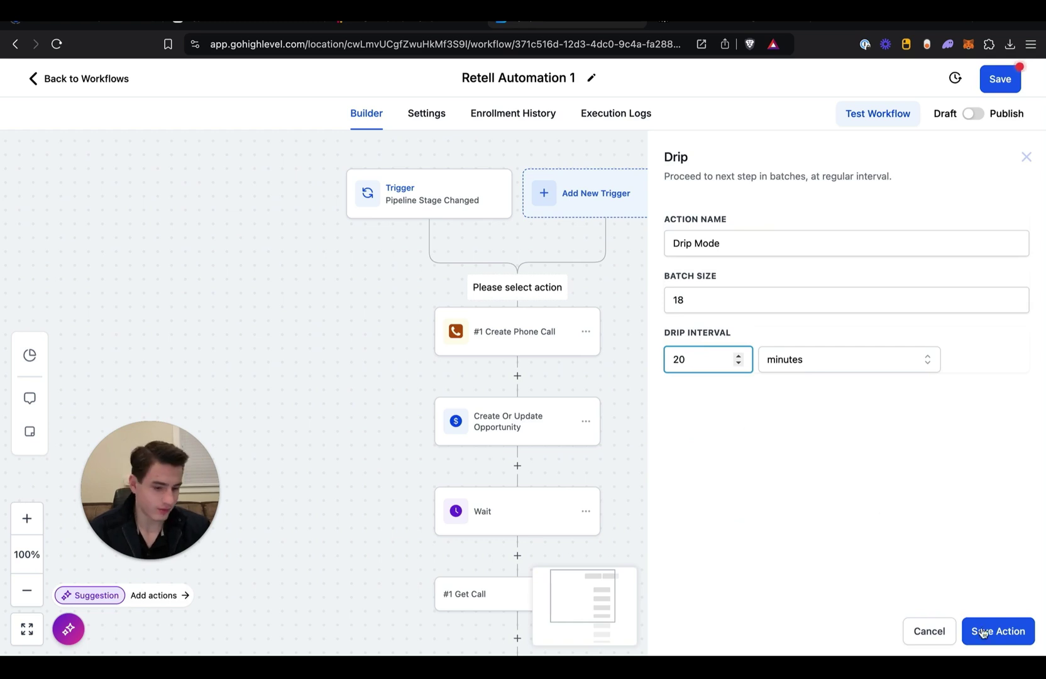
left_click(985, 641)
left_click(1010, 88)
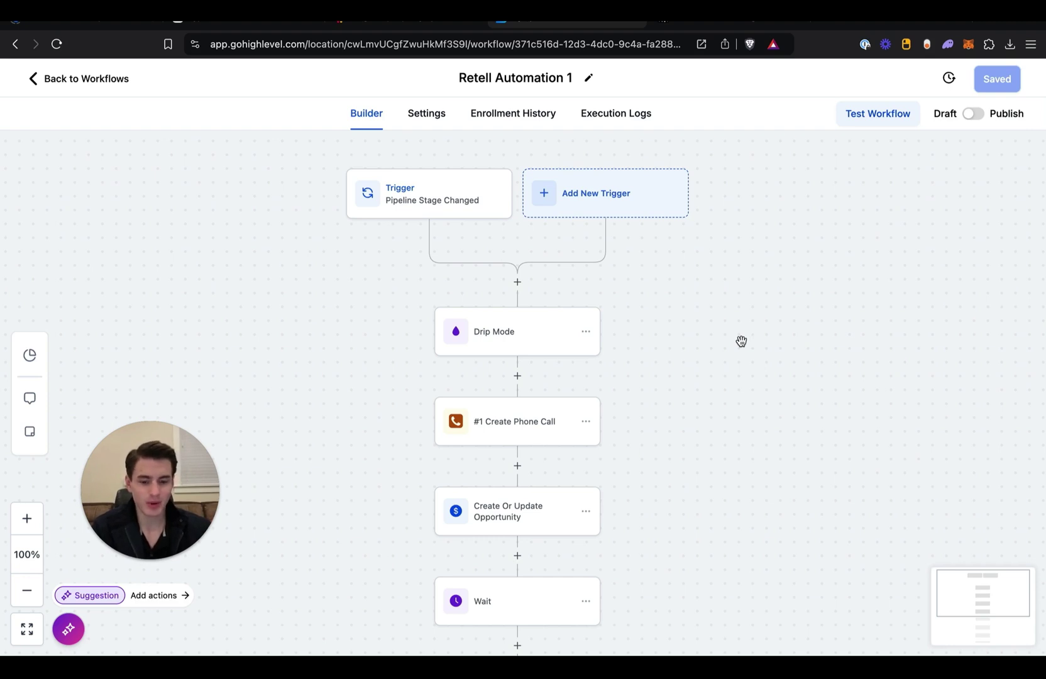
left_click_drag(750, 357, 764, 172)
scroll(764, 172, "down", 3)
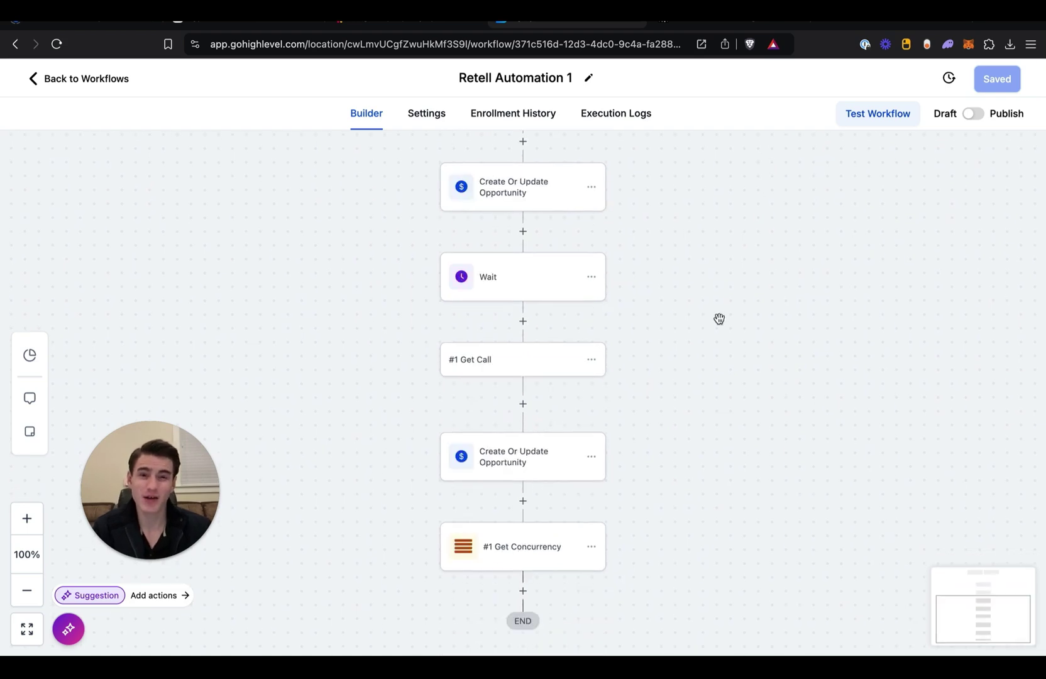